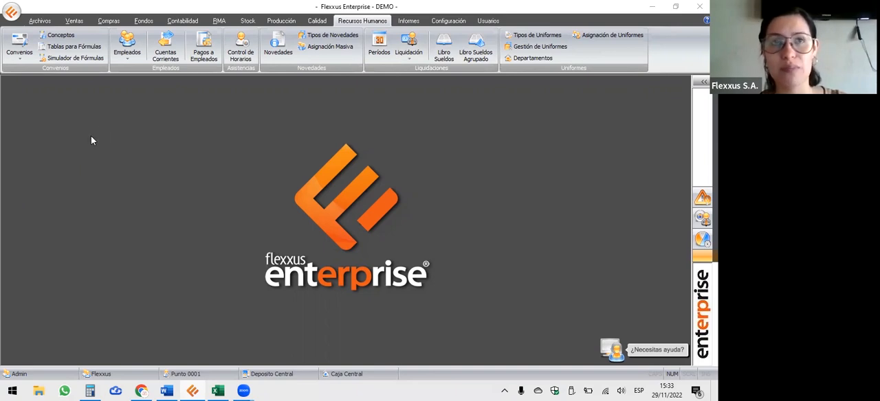
# Create a new labour agreement with the denomination UOM.
pyautogui.click(23, 38)
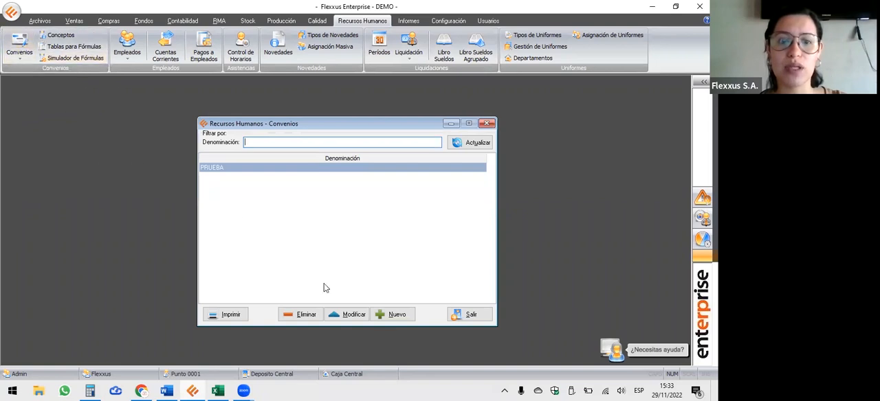
pyautogui.click(410, 317)
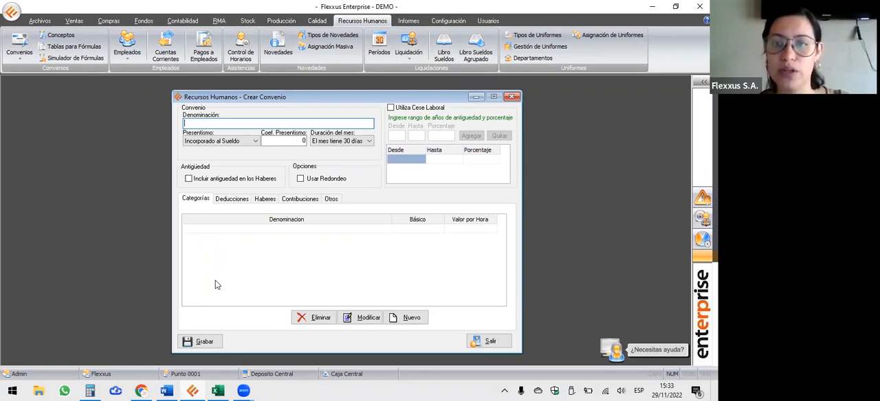
pyautogui.press('capslock')
pyautogui.write('UOM')
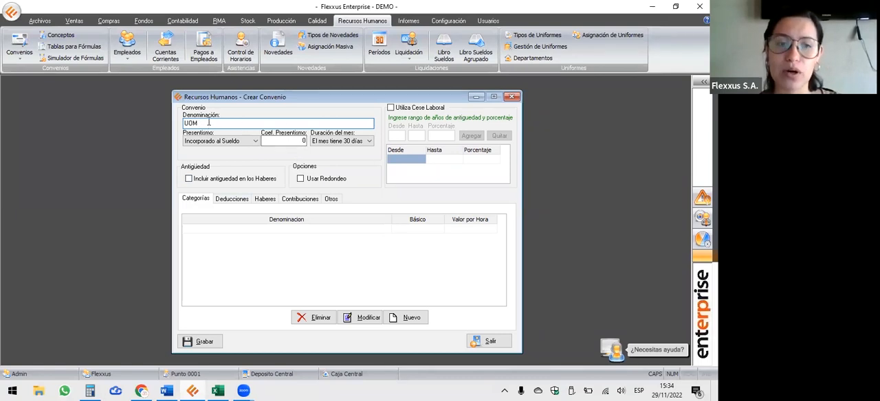
# Set the agreement's Presentismo to No Depende del Convenio and enable Usar Redondeo.
pyautogui.click(244, 142)
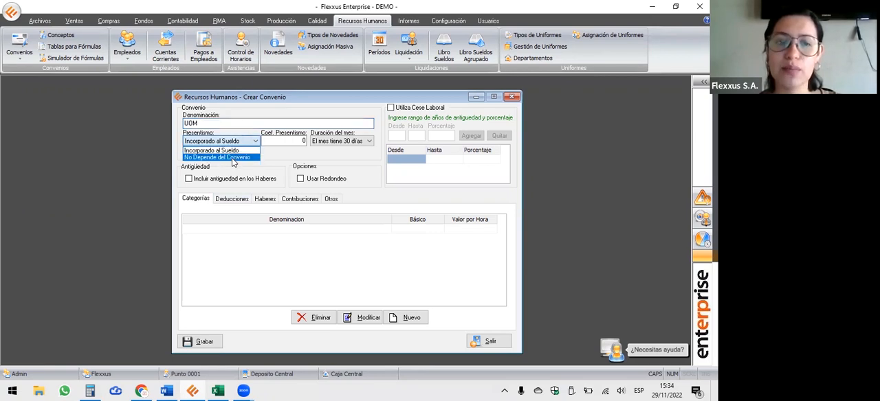
pyautogui.click(234, 157)
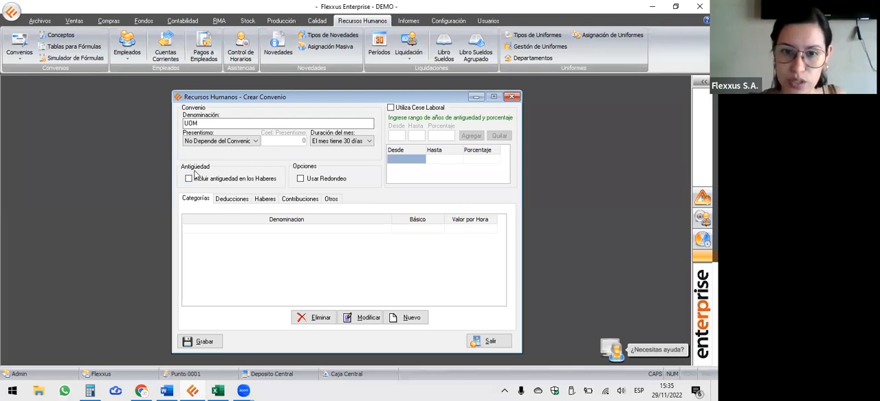
pyautogui.click(299, 178)
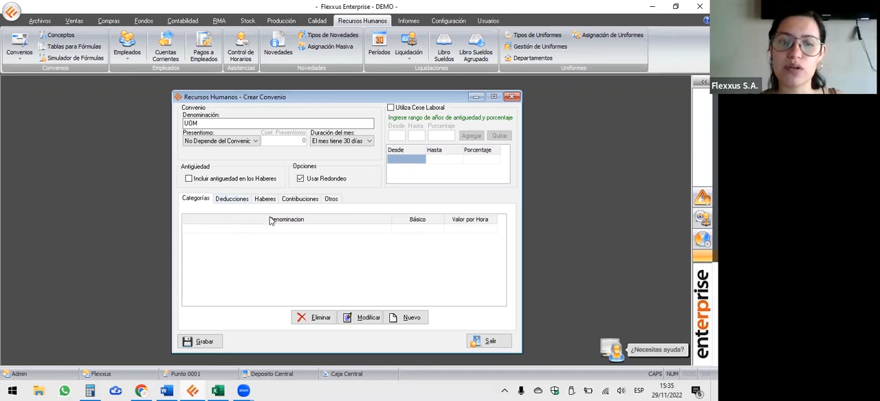
# Add a category named OPERARIO ESPECIALIZADO with settlement type Jornalizado in the OPERARIOS category group.
pyautogui.click(405, 321)
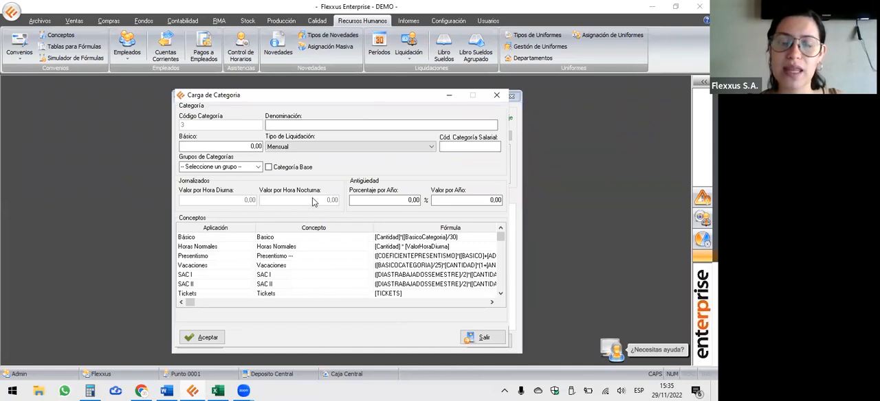
pyautogui.click(299, 149)
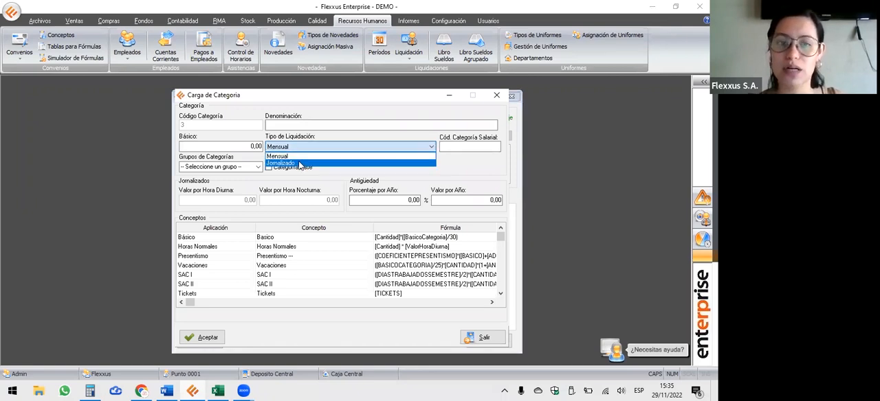
pyautogui.click(314, 125)
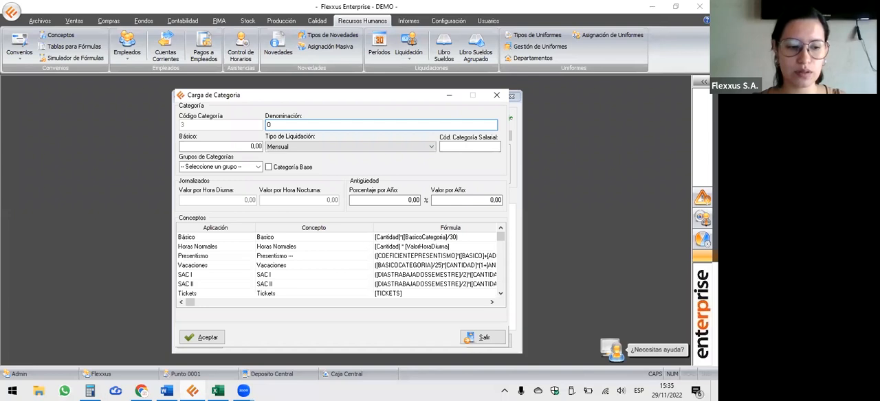
pyautogui.write('OPERARIO ESPECIALIZADO')
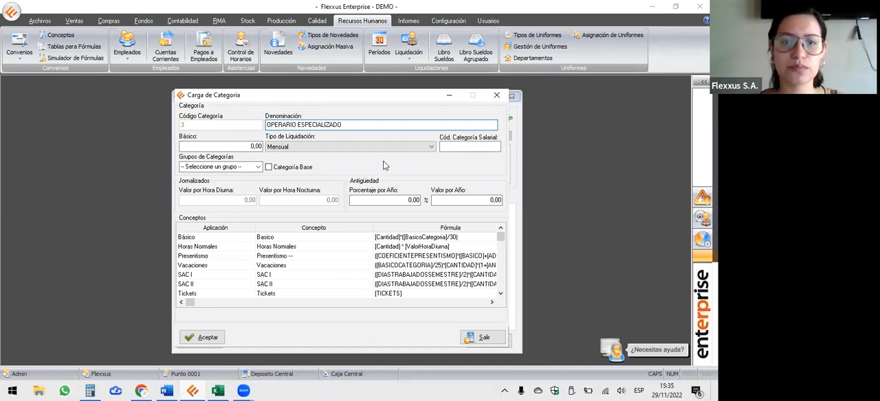
pyautogui.click(283, 148)
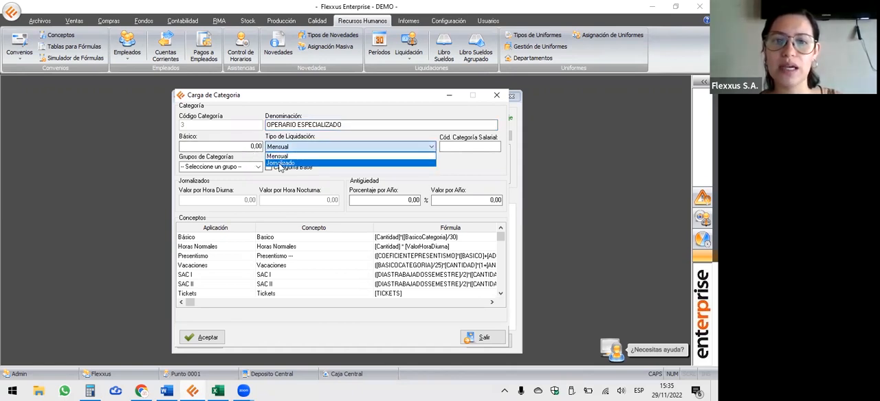
pyautogui.click(280, 163)
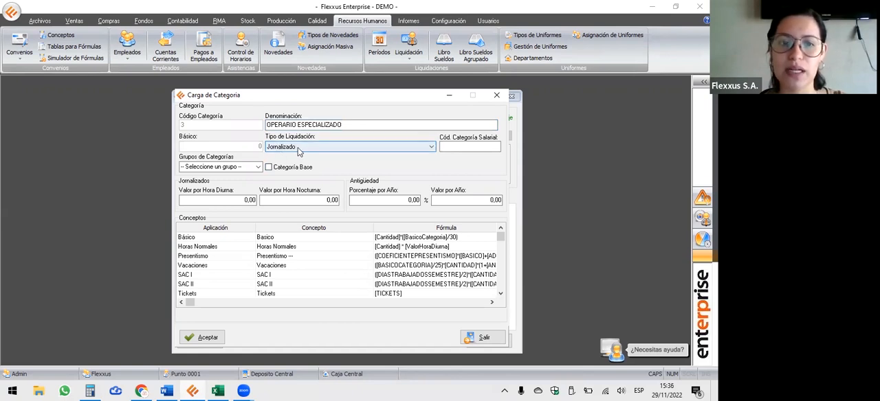
pyautogui.click(259, 167)
pyautogui.click(212, 190)
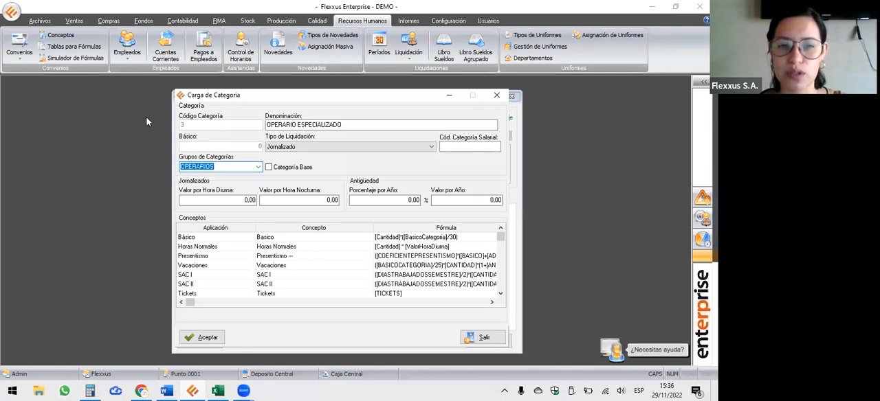
# Set the category's hourly values to 566,96 daytime and 850,44 night, and its seniority to 1% per year.
pyautogui.click(248, 200)
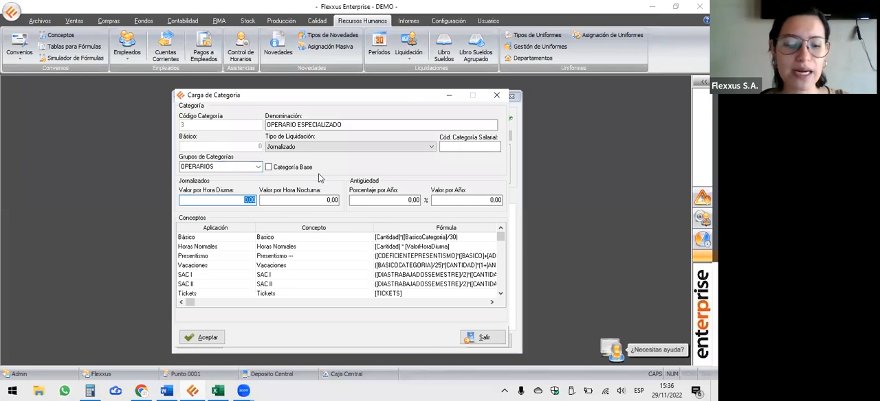
pyautogui.write('566,96')
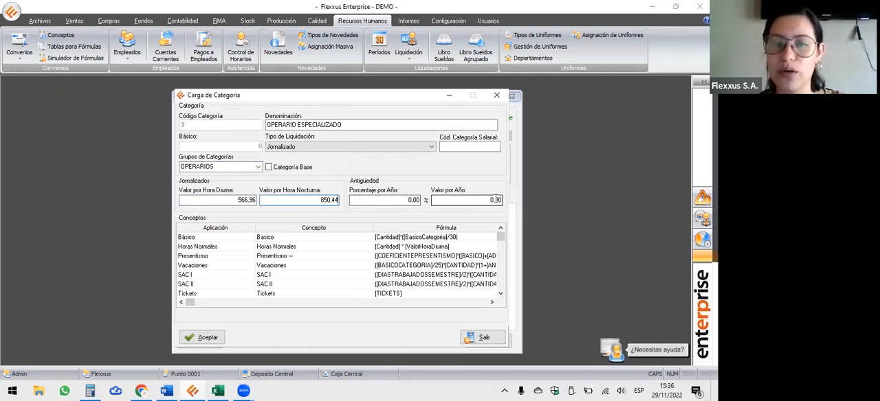
pyautogui.click(412, 200)
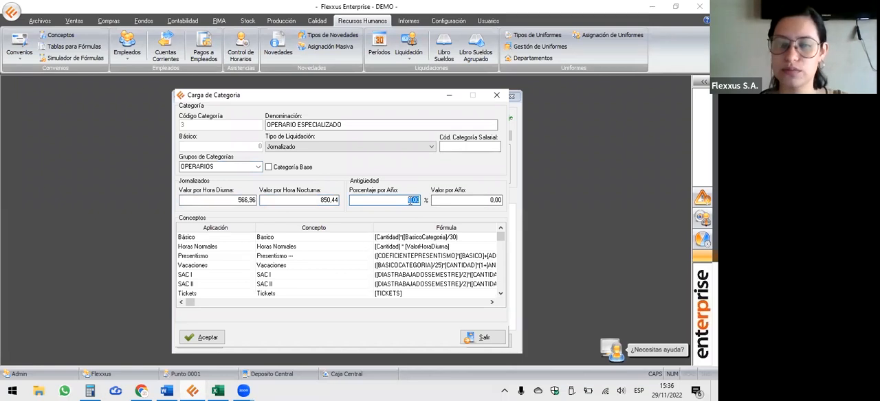
pyautogui.write('1')
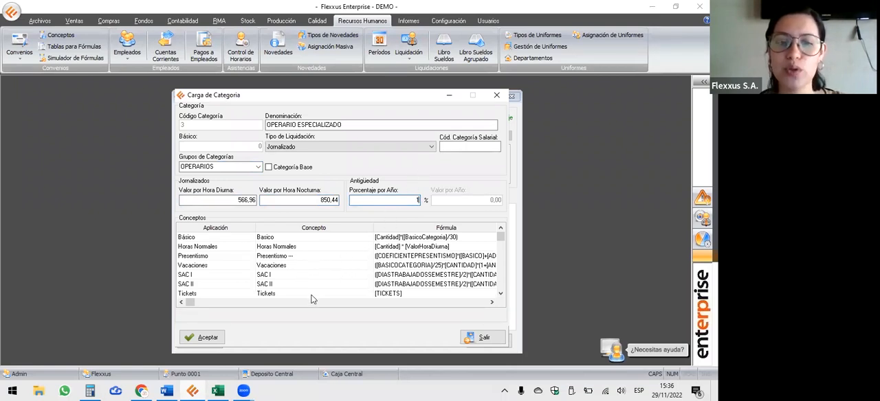
# Copy the Presentismo concept's ledger account 4.2.7.01.000 and assign it to the Básico concept.
pyautogui.click(260, 238)
pyautogui.press('Down')
pyautogui.press('Down')
pyautogui.press('Down')
pyautogui.press('Down')
pyautogui.press('Down')
pyautogui.press('Down')
pyautogui.press('Down')
pyautogui.press('Down')
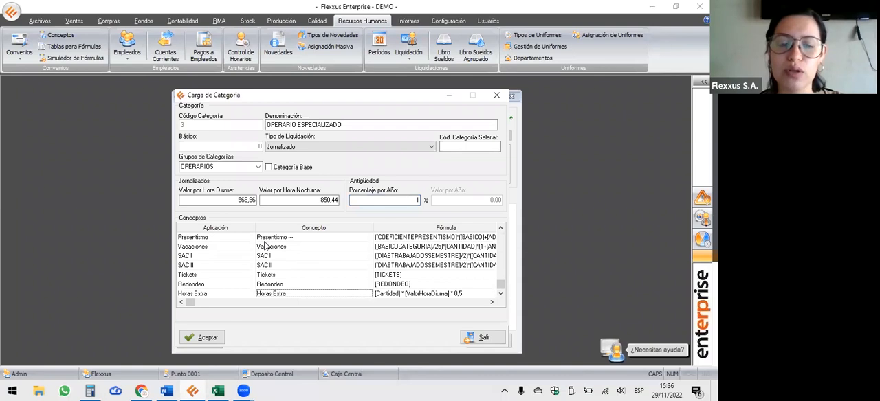
pyautogui.scroll(8, 268, 246)
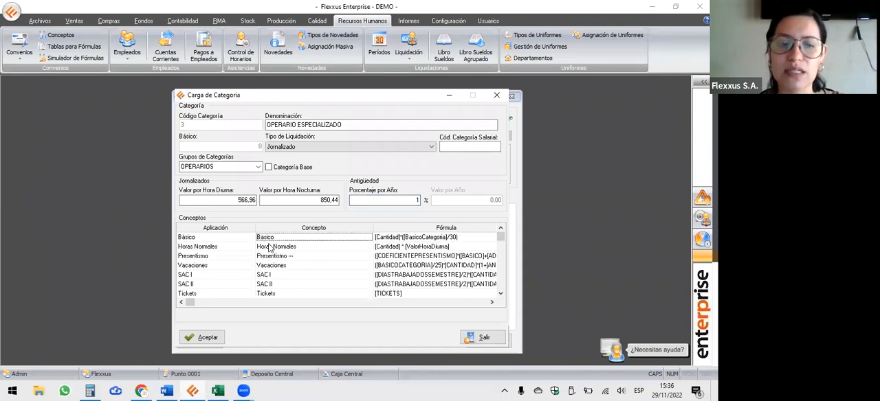
pyautogui.click(492, 304)
pyautogui.click(492, 303)
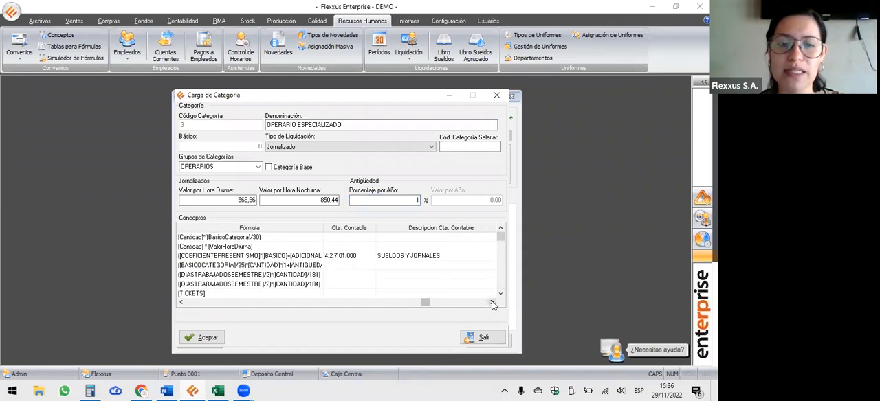
pyautogui.click(493, 303)
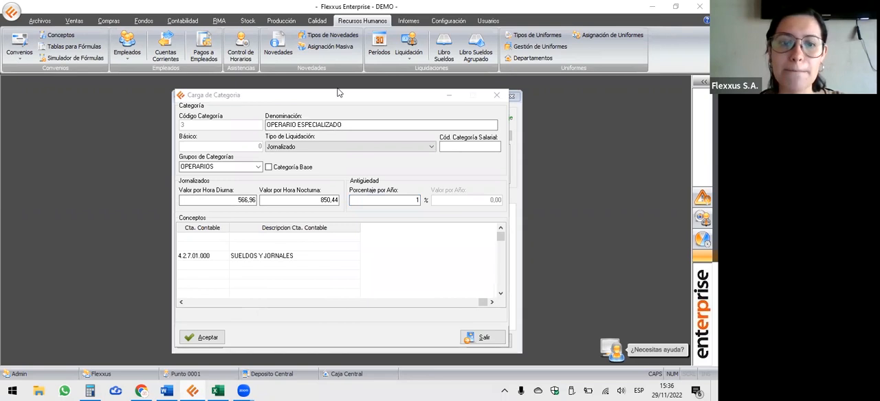
pyautogui.click(203, 259)
pyautogui.doubleClick(204, 257)
pyautogui.hotkey('ctrl', 'c')
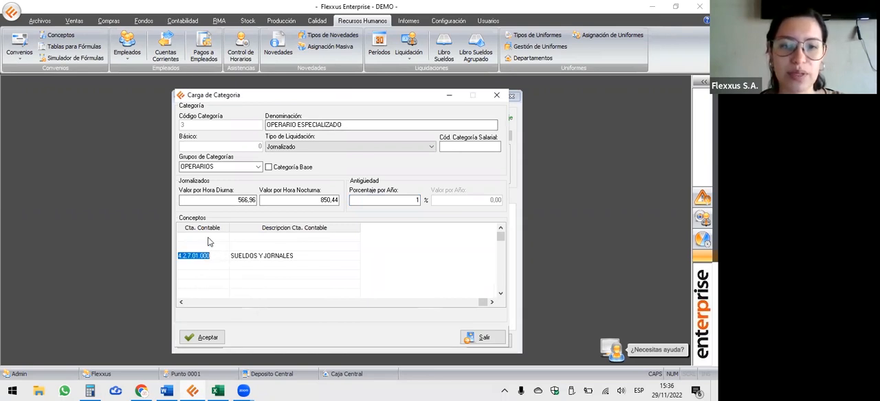
pyautogui.click(212, 239)
pyautogui.hotkey('ctrl', 'v')
pyautogui.press('Return')
# Assign ledger account 4.2.7.01.000 to all remaining concepts without an account and accept the category.
pyautogui.press('Return')
pyautogui.hotkey('ctrl', 'c')
pyautogui.press('Down')
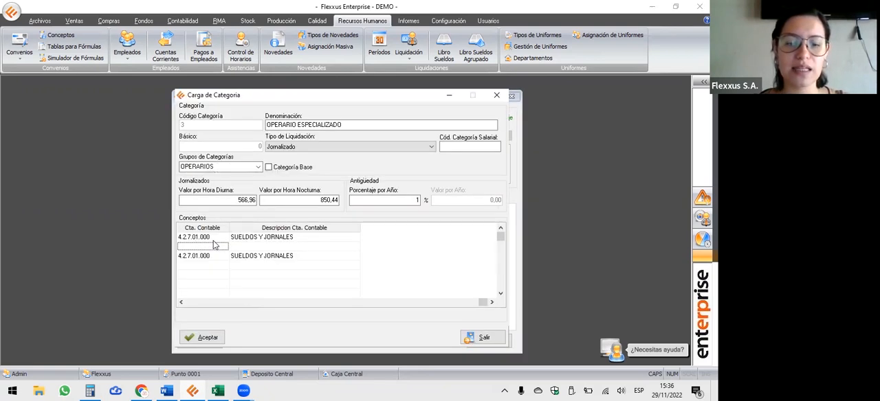
pyautogui.hotkey('ctrl', 'v')
pyautogui.press('Return')
pyautogui.press('Return')
pyautogui.press('Down')
pyautogui.hotkey('ctrl', 'v')
pyautogui.press('Return')
pyautogui.press('Return')
pyautogui.press('Down')
pyautogui.hotkey('ctrl', 'v')
pyautogui.press('Return')
pyautogui.press('Return')
pyautogui.press('Down')
pyautogui.hotkey('ctrl', 'v')
pyautogui.press('Return')
pyautogui.press('Return')
pyautogui.press('Down')
pyautogui.hotkey('ctrl', 'v')
pyautogui.press('Return')
pyautogui.press('Return')
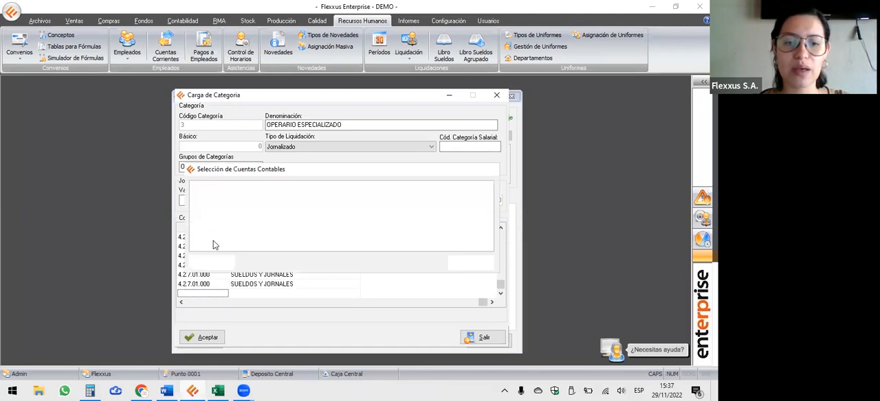
pyautogui.hotkey('ctrl', 'v')
pyautogui.press('Return')
pyautogui.press('Return')
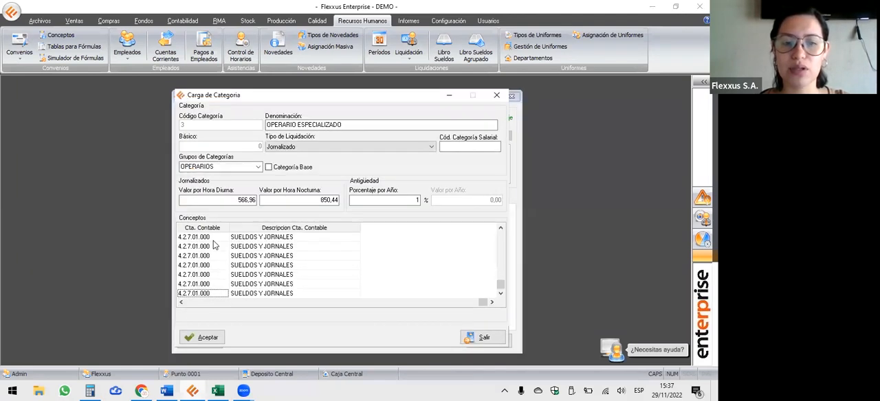
pyautogui.click(214, 255)
pyautogui.scroll(10, 214, 255)
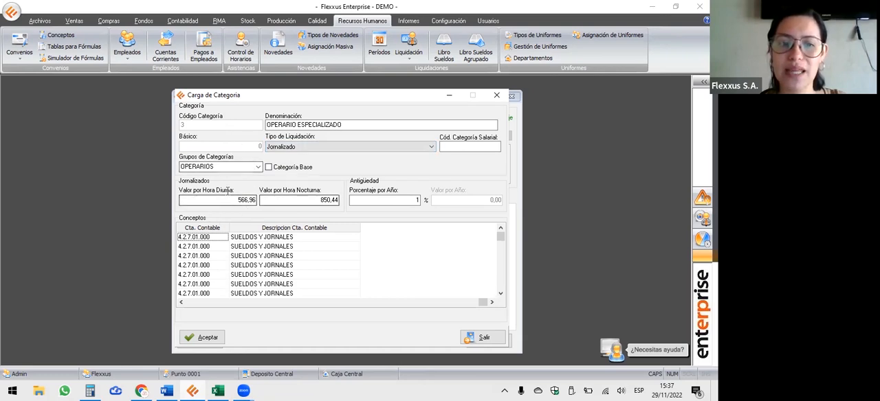
pyautogui.click(202, 339)
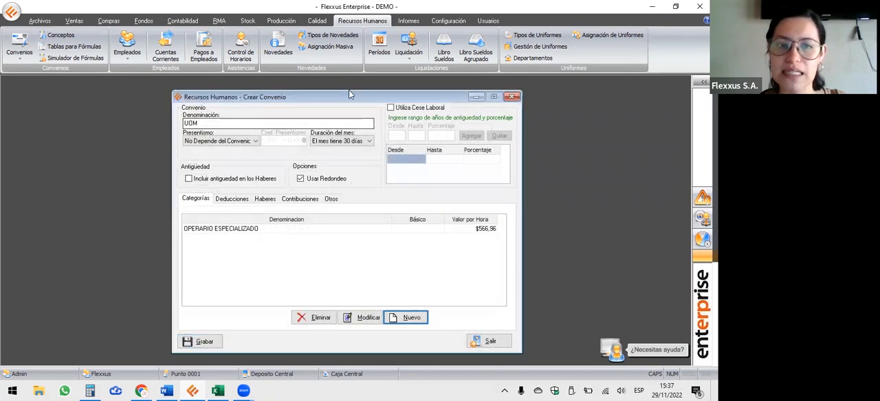
# Link the existing Jubilación deduction to the UOM agreement.
pyautogui.click(227, 187)
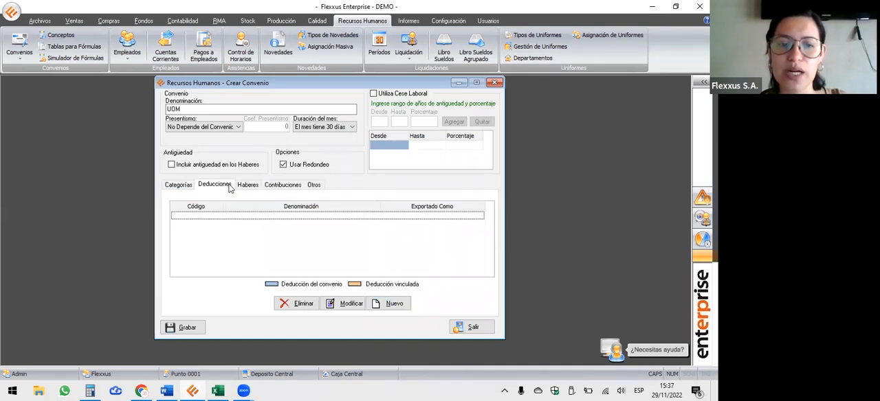
pyautogui.click(244, 189)
pyautogui.click(284, 191)
pyautogui.click(213, 187)
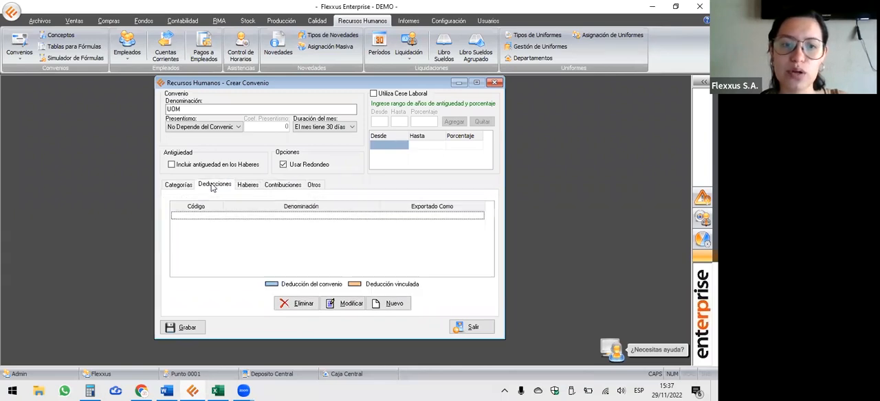
pyautogui.click(392, 303)
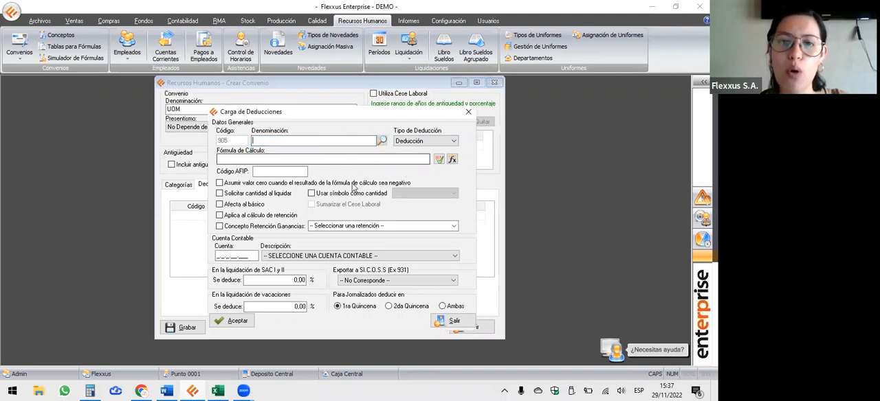
pyautogui.click(384, 141)
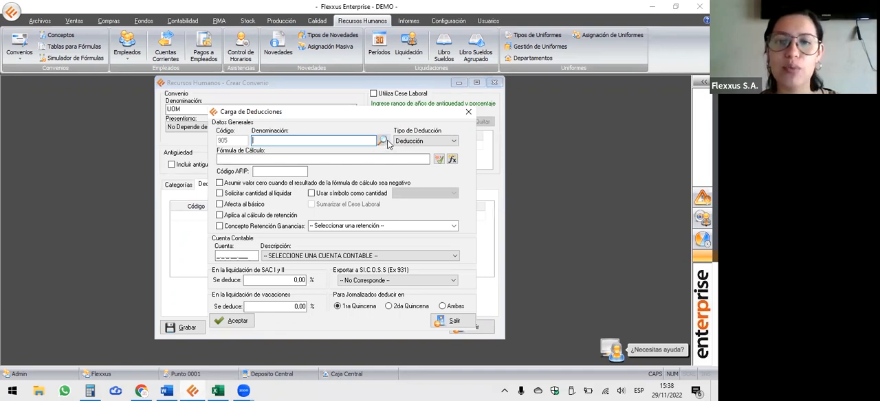
pyautogui.click(254, 190)
pyautogui.click(200, 310)
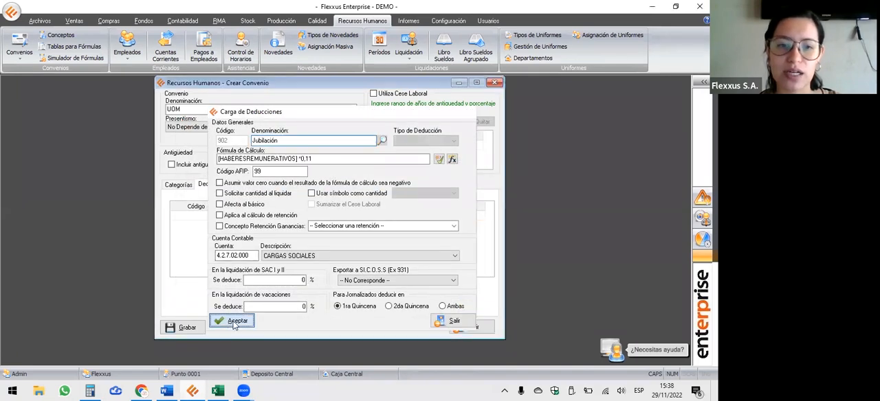
pyautogui.click(234, 322)
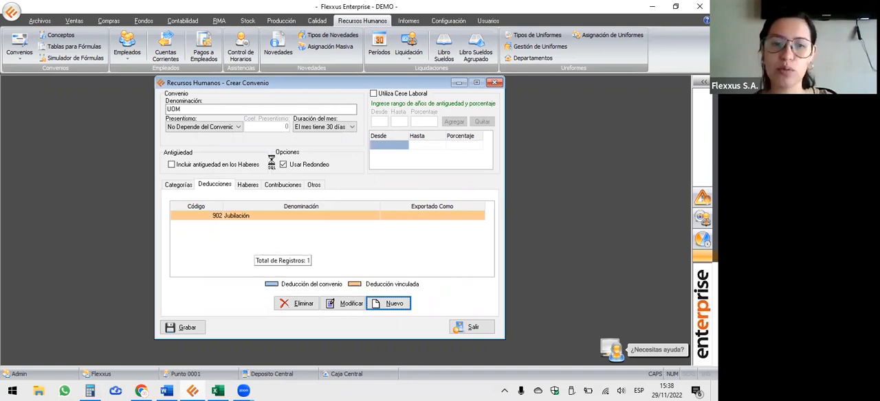
# Link the existing Obra Social deduction to the UOM agreement.
pyautogui.press('Return')
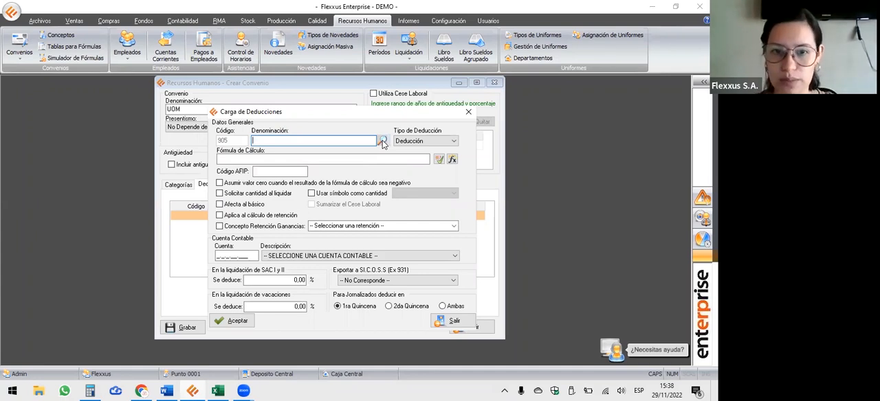
pyautogui.click(383, 141)
pyautogui.click(204, 311)
pyautogui.click(215, 320)
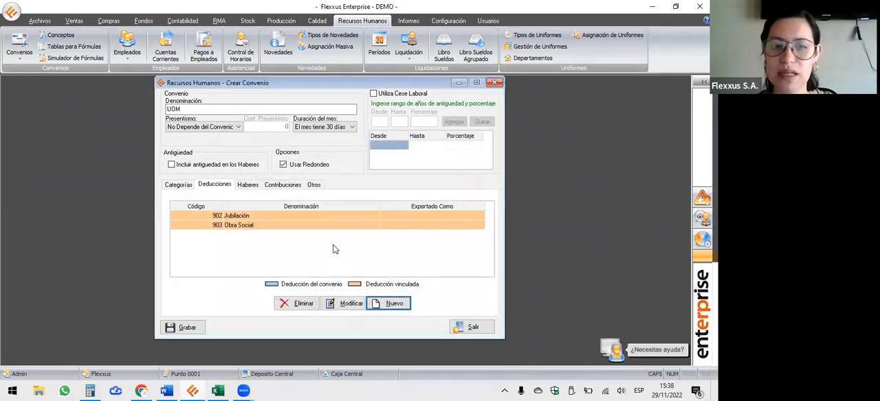
# Link the existing Presentismo earning with code 904 to the UOM agreement.
pyautogui.click(253, 187)
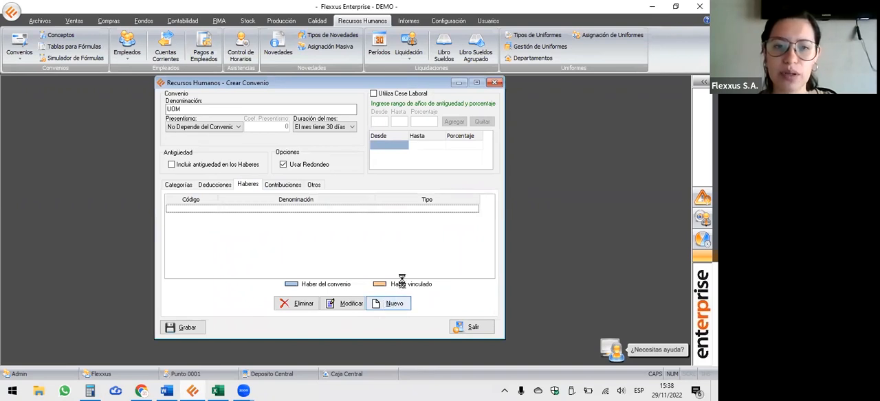
pyautogui.click(389, 303)
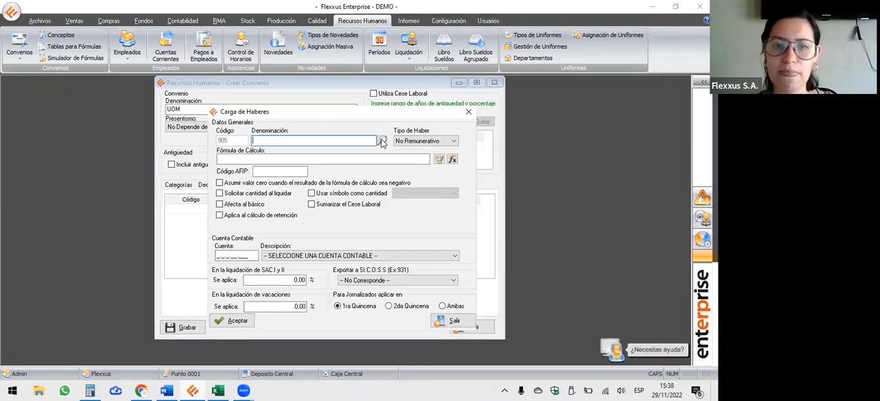
pyautogui.click(382, 141)
pyautogui.click(253, 215)
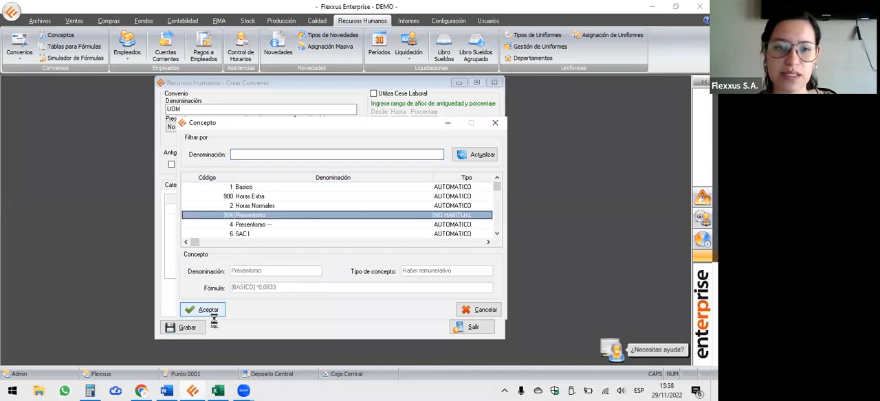
pyautogui.click(209, 313)
pyautogui.click(225, 321)
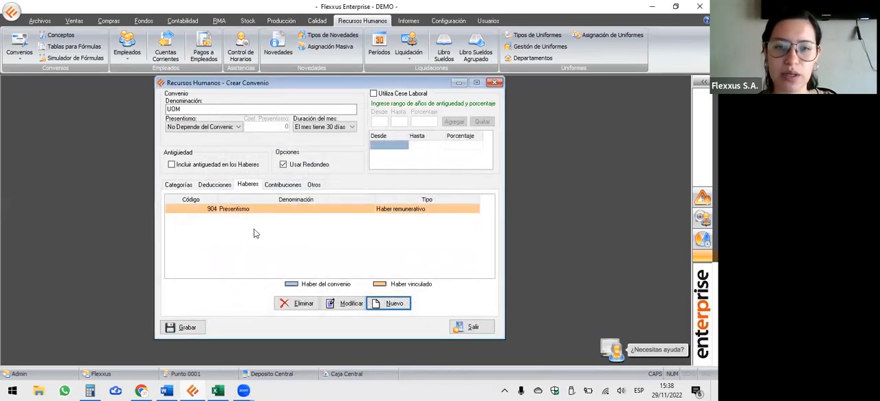
pyautogui.click(266, 236)
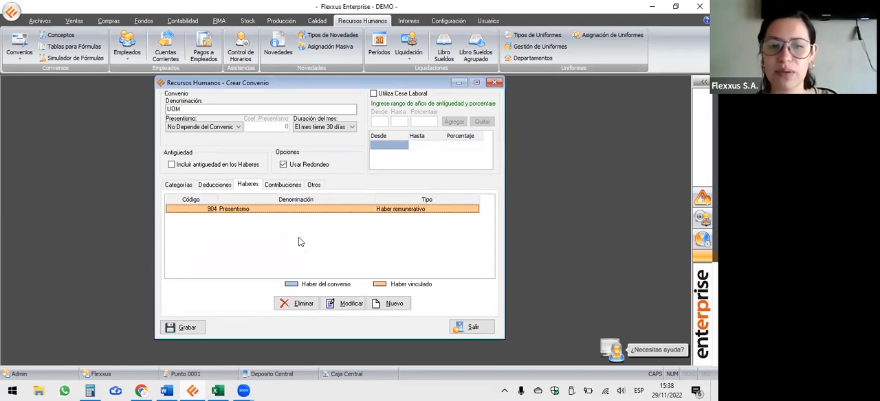
# Mark the OPERARIO ESPECIALIZADO category as the base category and save the UOM agreement.
pyautogui.click(199, 328)
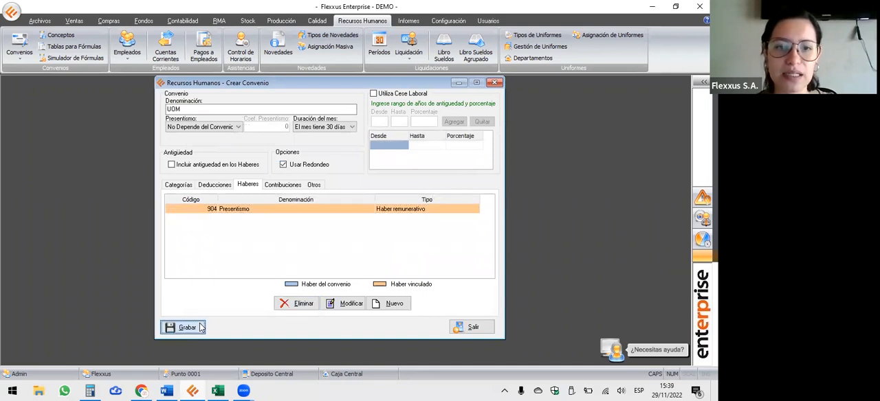
pyautogui.click(358, 221)
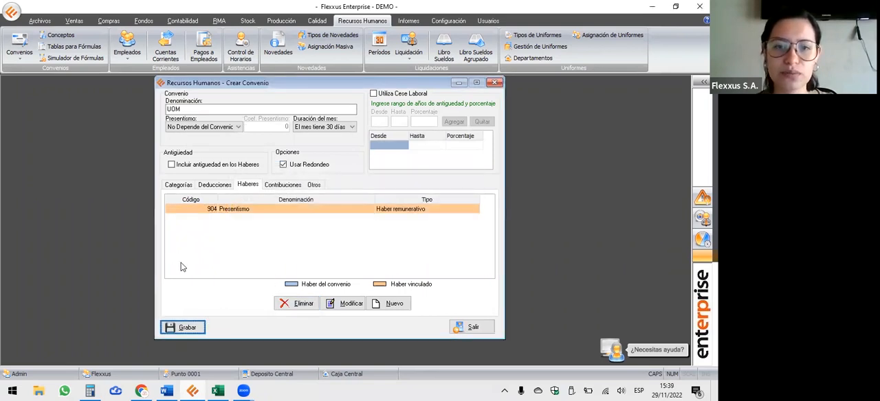
pyautogui.click(176, 186)
pyautogui.click(296, 216)
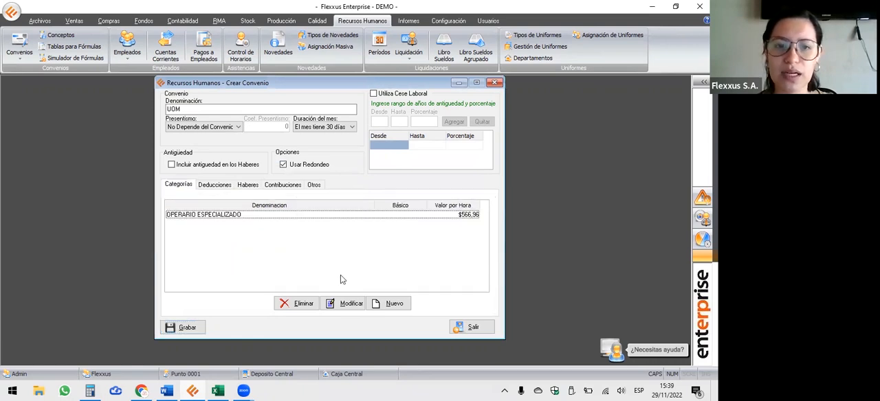
pyautogui.click(348, 303)
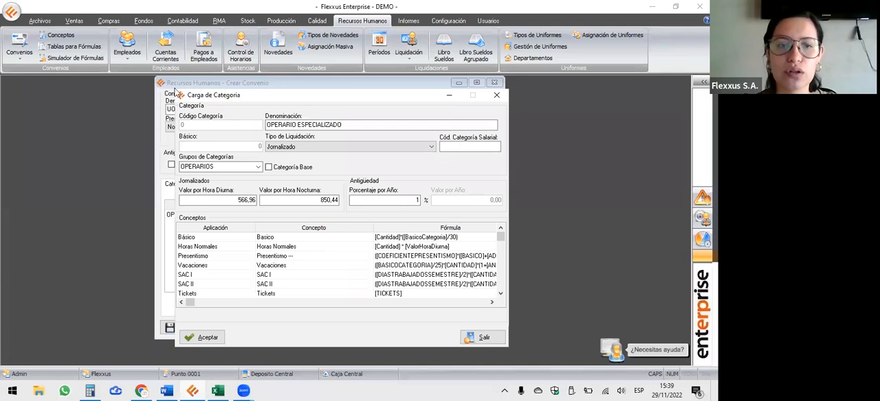
pyautogui.click(269, 169)
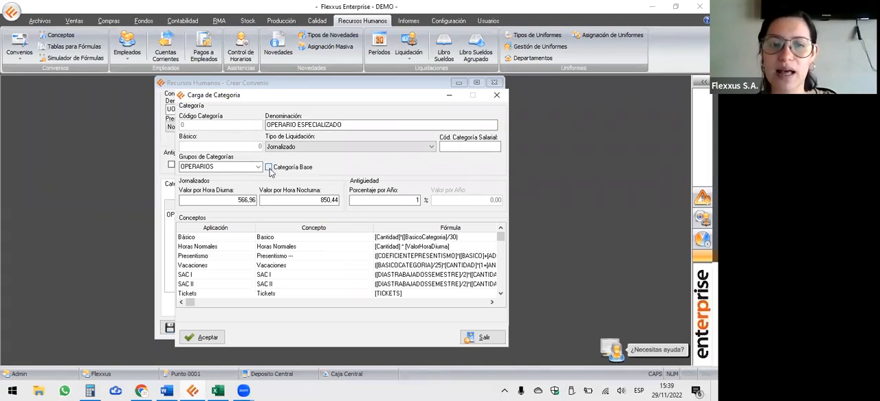
pyautogui.click(204, 339)
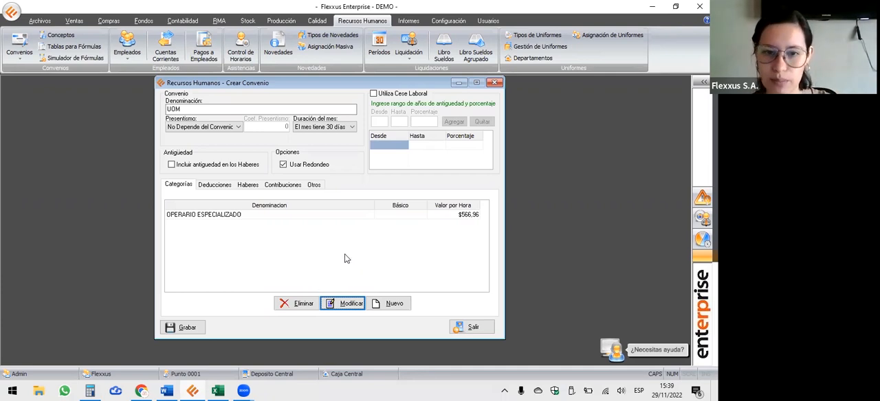
pyautogui.click(185, 327)
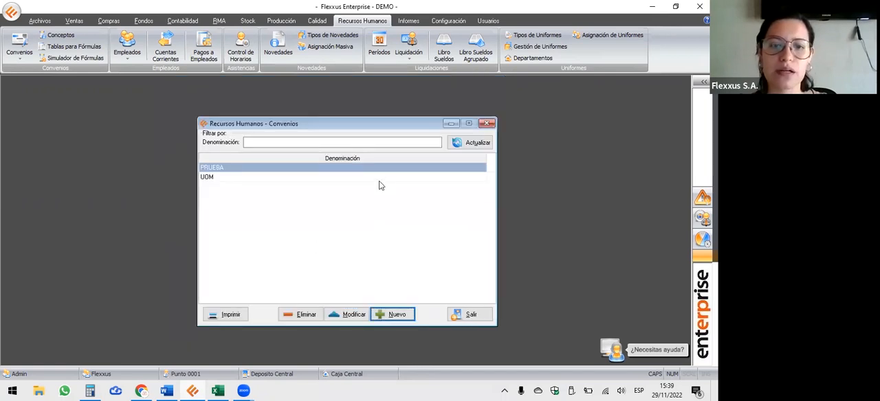
# Minimize the agreements list and open the employee list.
pyautogui.click(378, 178)
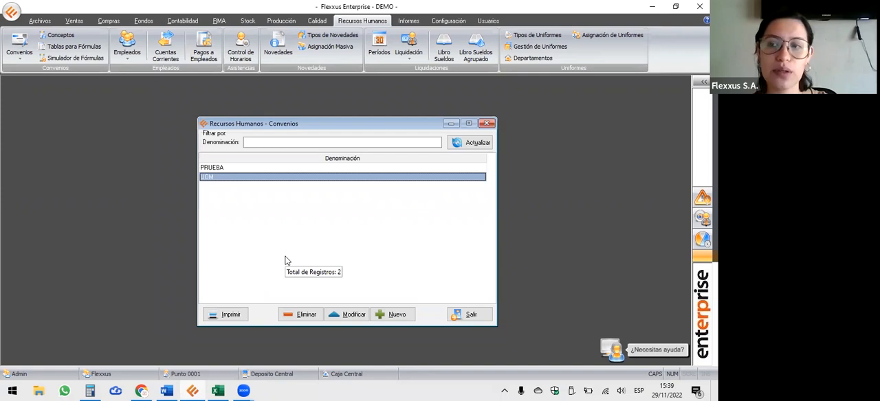
pyautogui.click(451, 125)
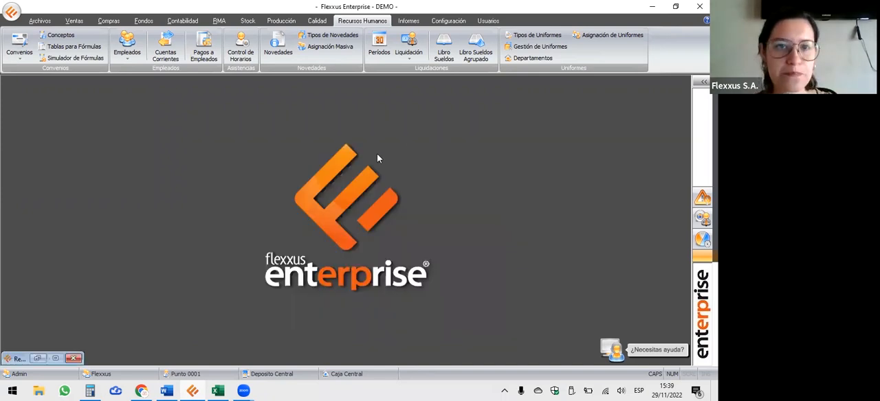
pyautogui.click(135, 45)
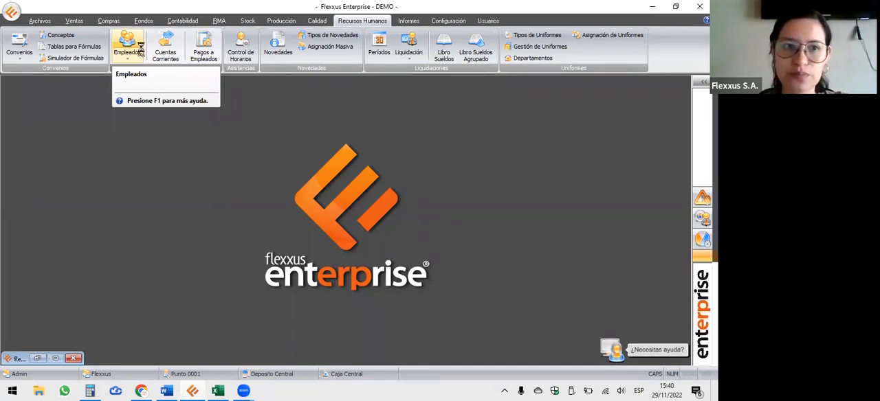
pyautogui.rightClick(253, 175)
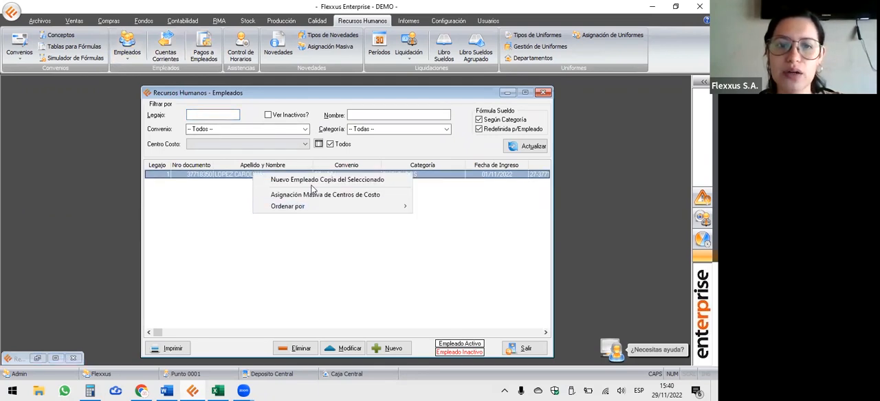
pyautogui.click(283, 179)
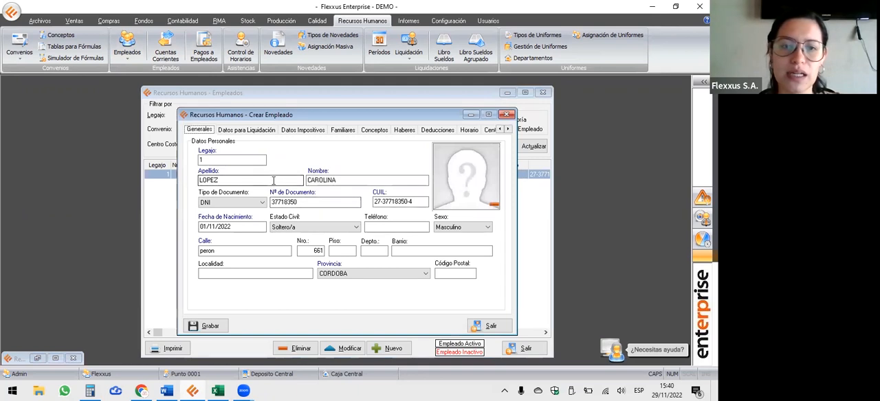
pyautogui.click(507, 115)
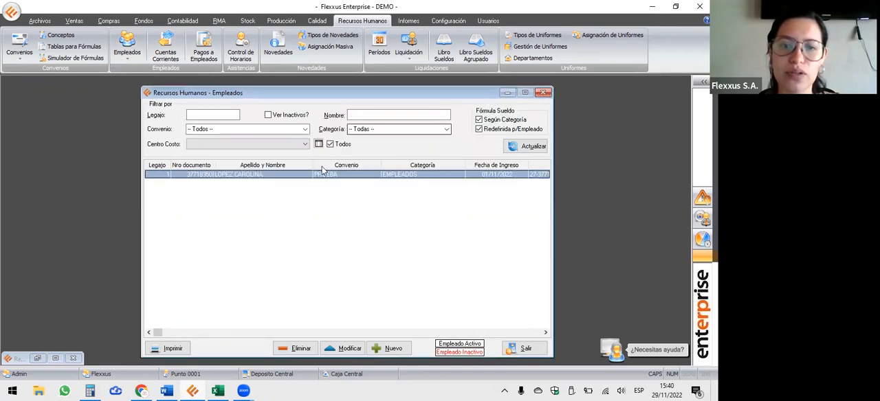
# Create a new employee as a copy of the existing one and replace the last and first names with the new employee's.
pyautogui.rightClick(219, 177)
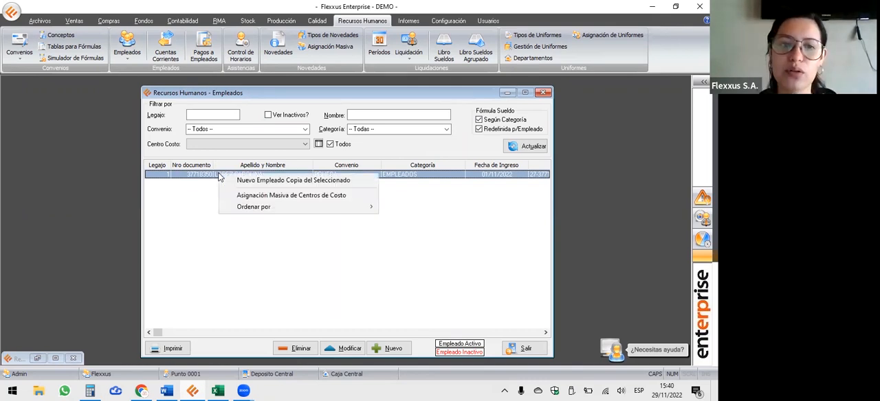
pyautogui.click(262, 182)
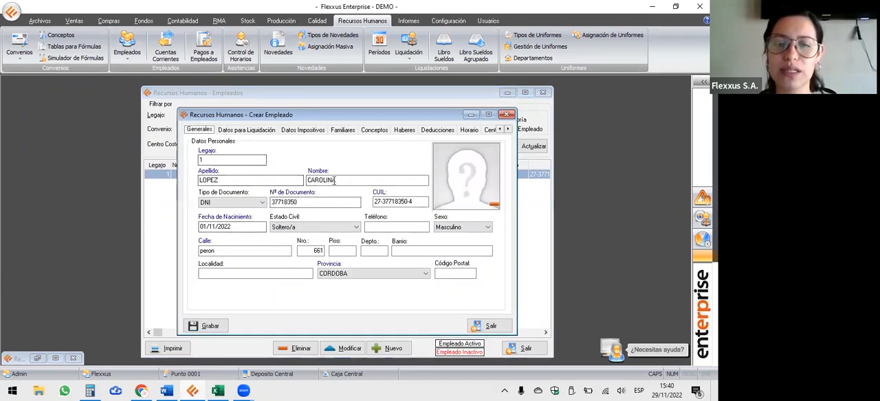
pyautogui.doubleClick(262, 181)
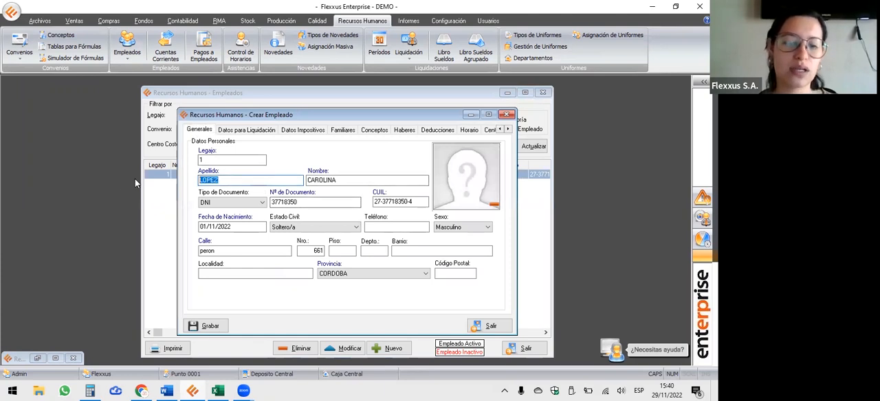
pyautogui.write('P')
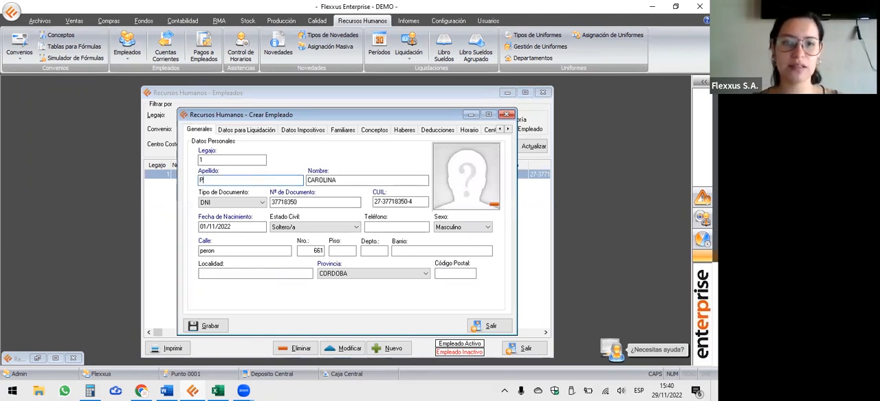
pyautogui.write('EREZ')
pyautogui.press('Tab')
pyautogui.write('JU')
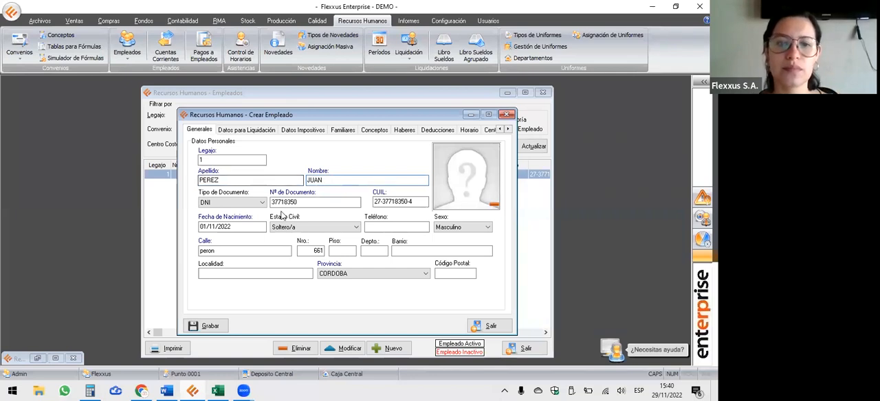
# Assign the new employee to the UOM agreement with category OPERARIO ESPECIALIZADO, position Cargo General and department GENERAL.
pyautogui.click(239, 132)
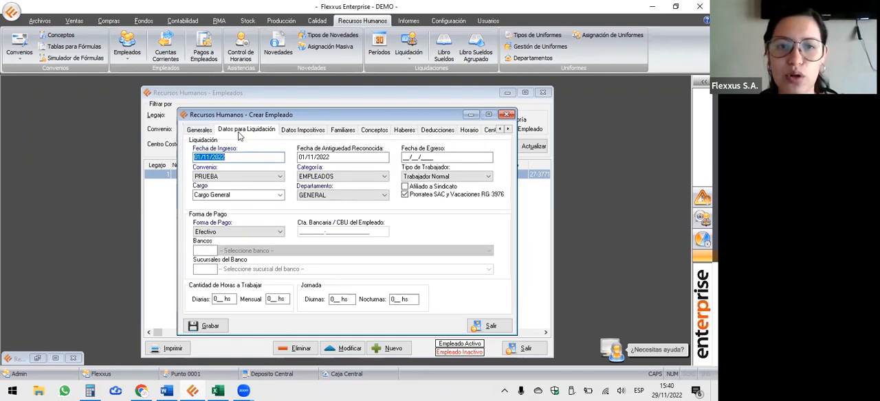
pyautogui.click(278, 177)
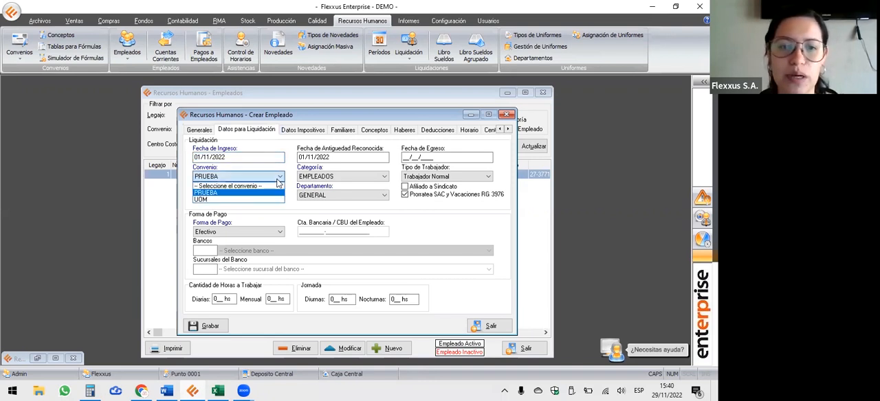
pyautogui.click(237, 199)
pyautogui.click(347, 178)
pyautogui.click(335, 193)
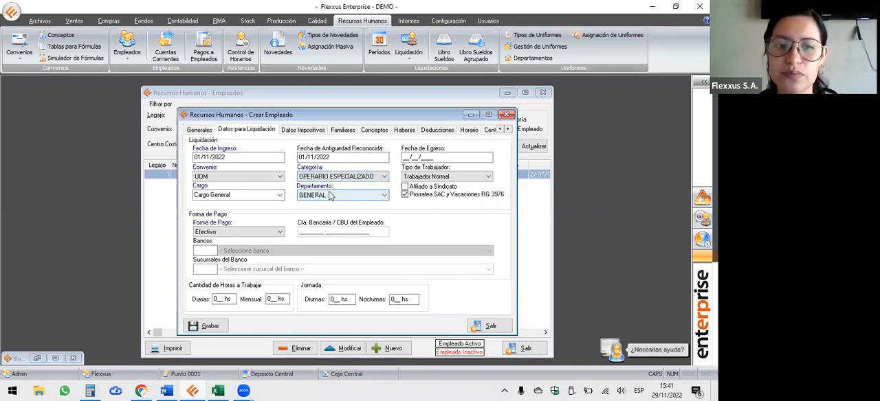
pyautogui.click(267, 197)
pyautogui.click(237, 212)
pyautogui.click(357, 197)
pyautogui.click(327, 205)
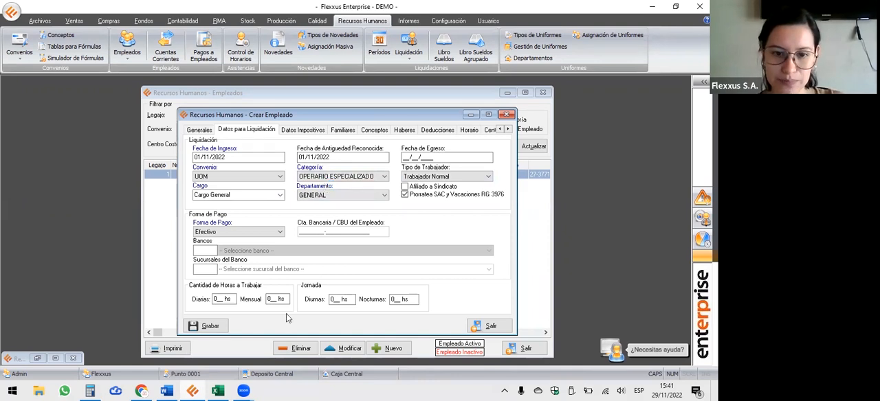
# Give the new employee an unused file number, save the record and close the employee list.
pyautogui.click(207, 325)
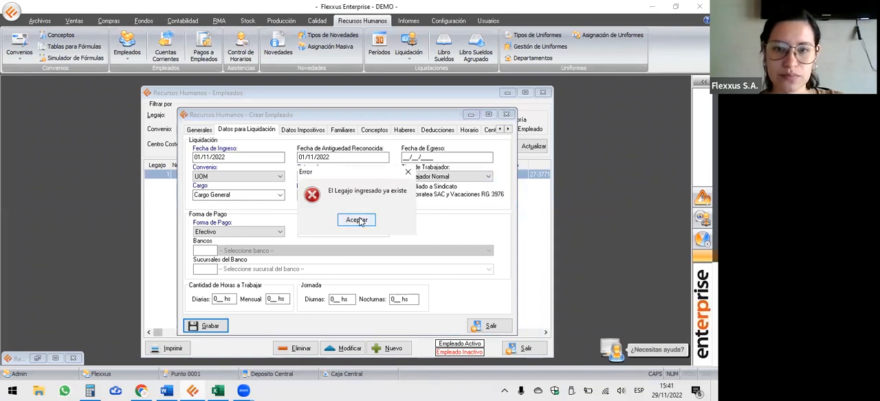
pyautogui.click(357, 220)
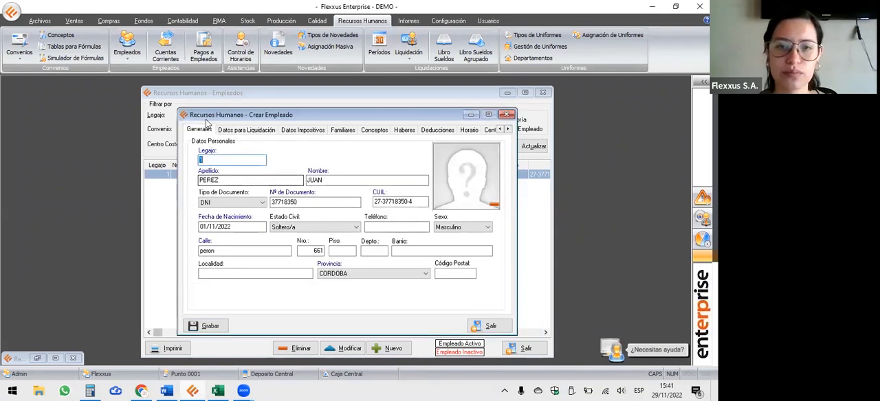
pyautogui.click(342, 212)
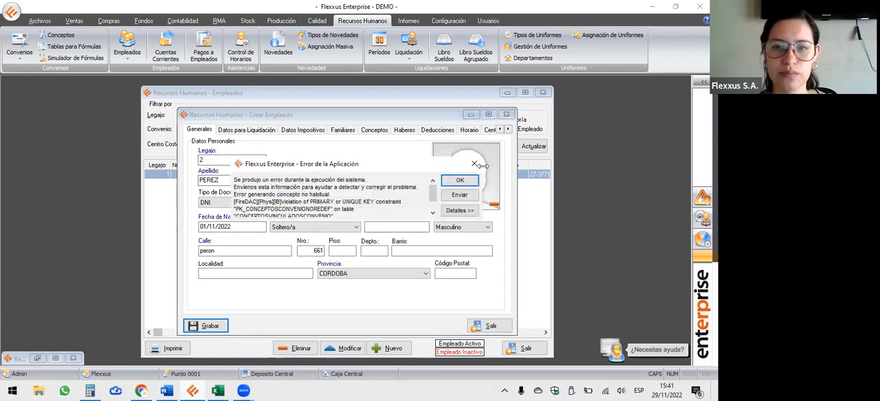
pyautogui.click(455, 182)
pyautogui.click(355, 209)
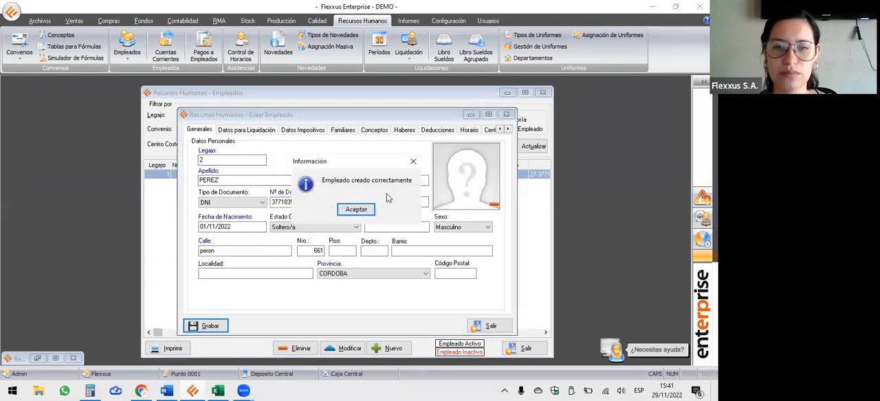
pyautogui.click(542, 92)
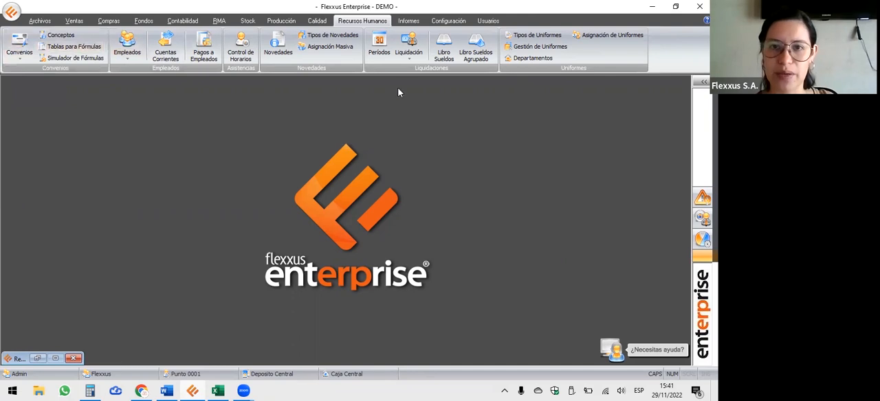
# Create a new settlement period named 2 QUINCENA NOVIEMBRE with settlement type 2° Quincena.
pyautogui.click(375, 48)
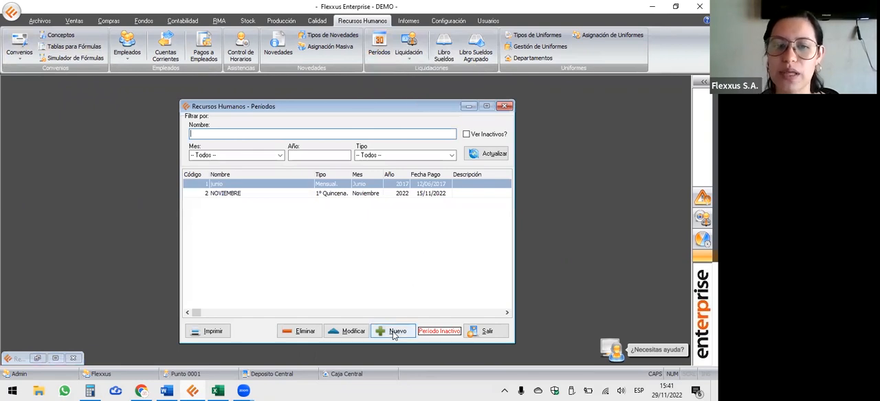
pyautogui.click(394, 333)
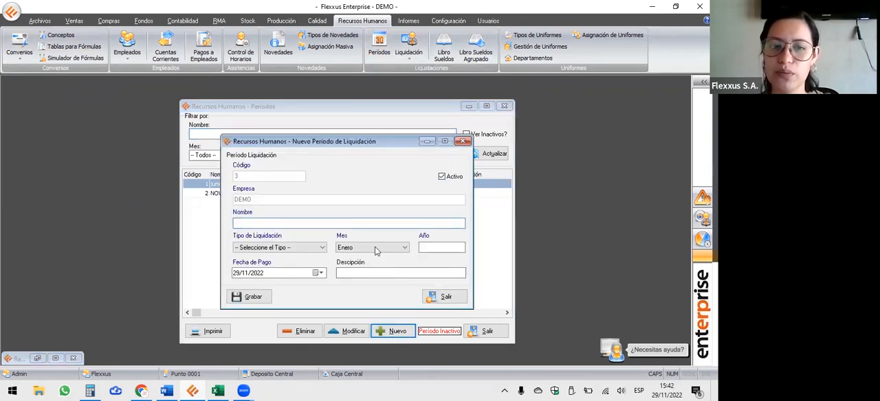
pyautogui.write('2 QUINCE')
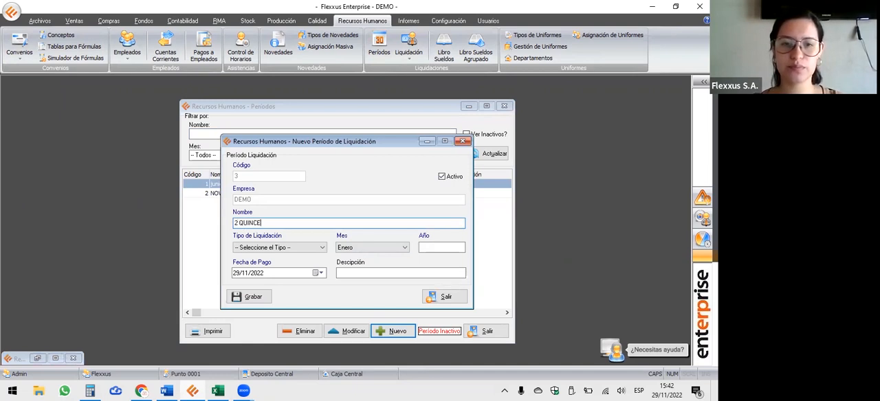
pyautogui.write('NA NOVIEMBRE')
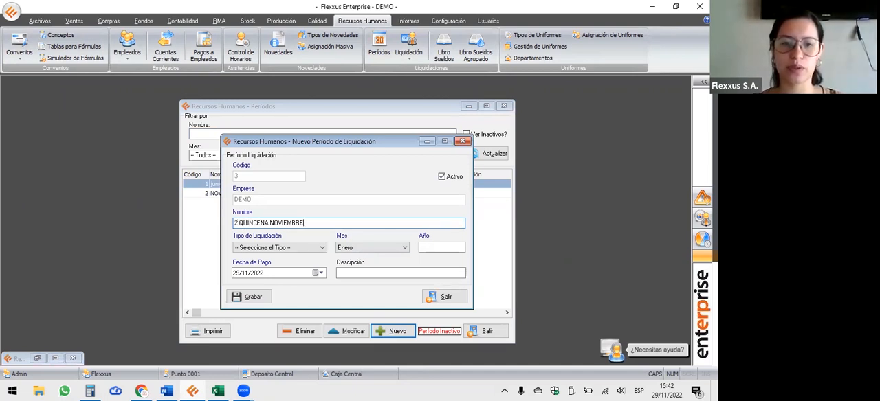
pyautogui.click(300, 253)
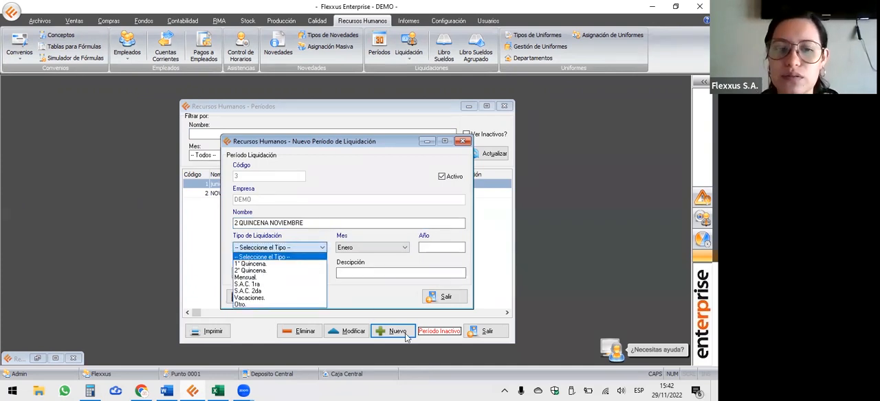
pyautogui.click(261, 270)
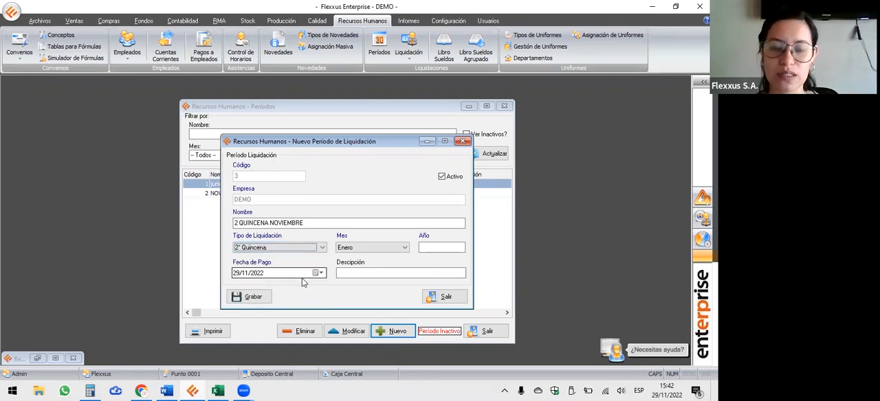
# Set the period to Noviembre 2022 with payment date 30/11/2022 and save it.
pyautogui.click(356, 250)
pyautogui.scroll(-2, 392, 297)
pyautogui.click(392, 298)
pyautogui.click(442, 251)
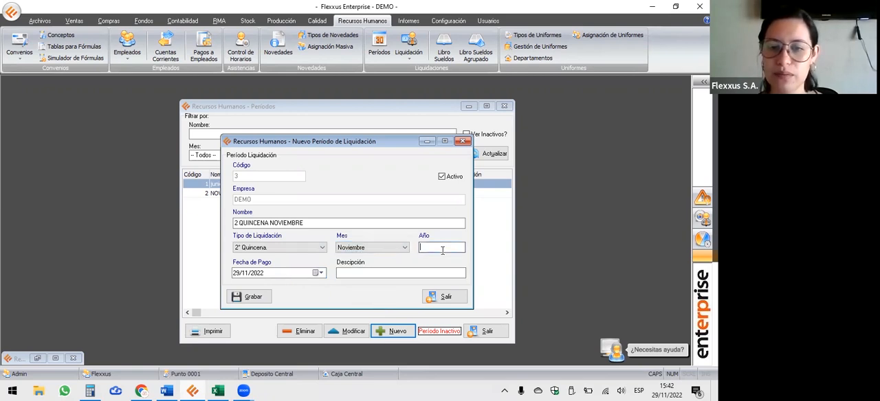
pyautogui.write('2022')
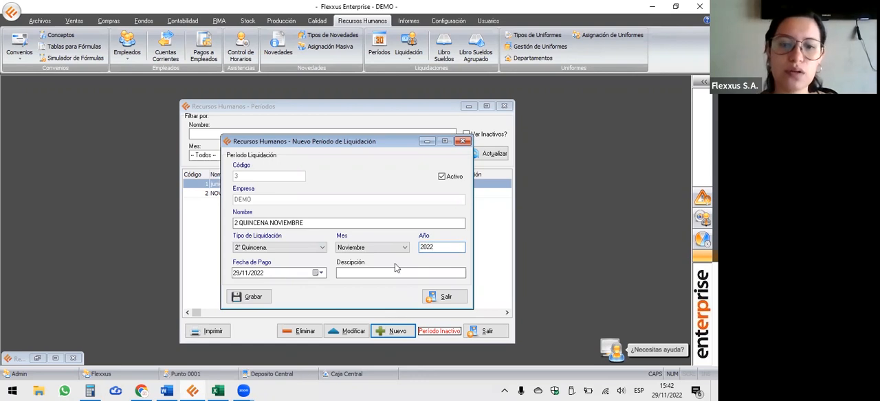
pyautogui.click(317, 273)
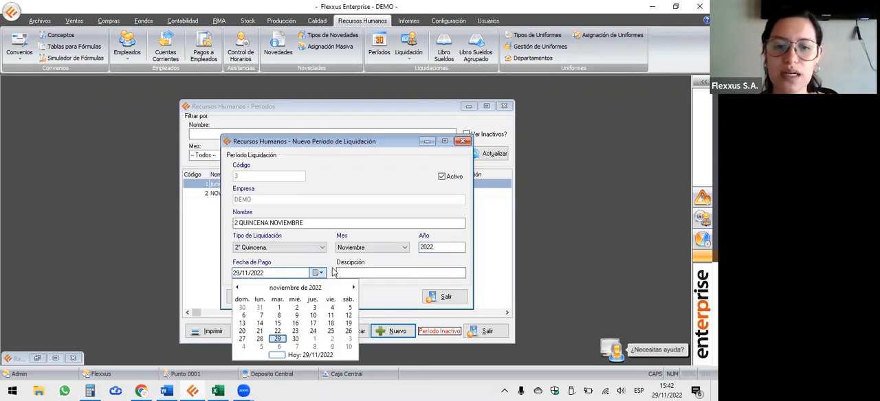
pyautogui.click(295, 339)
pyautogui.click(263, 298)
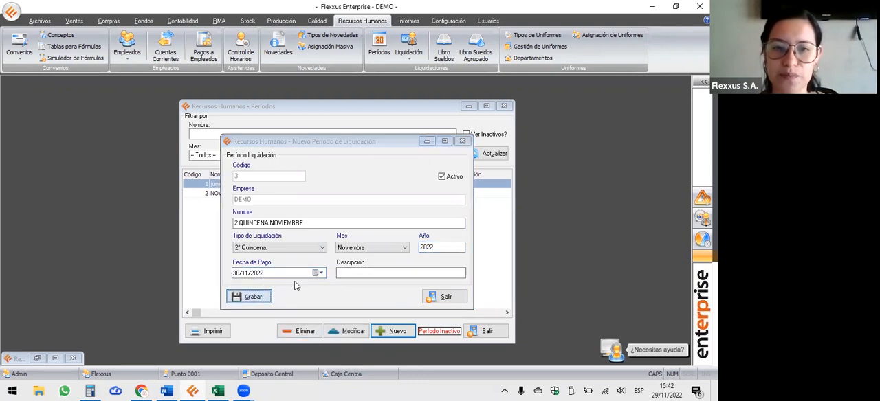
pyautogui.click(356, 207)
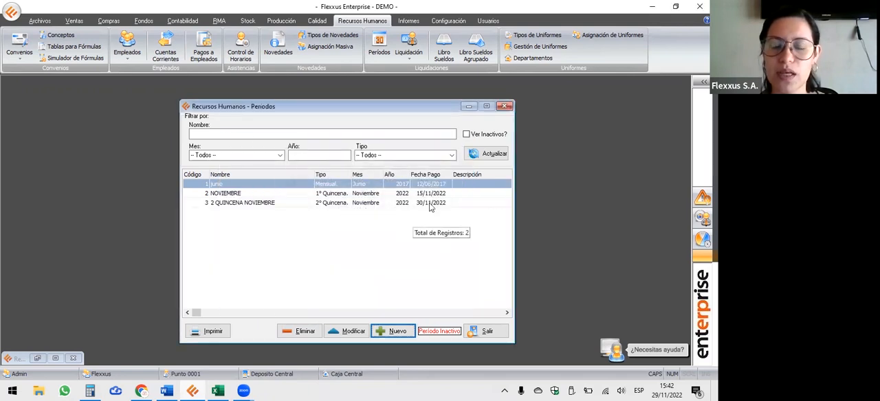
# Compare the two November settlement periods in the list and minimize the periods window.
pyautogui.click(287, 195)
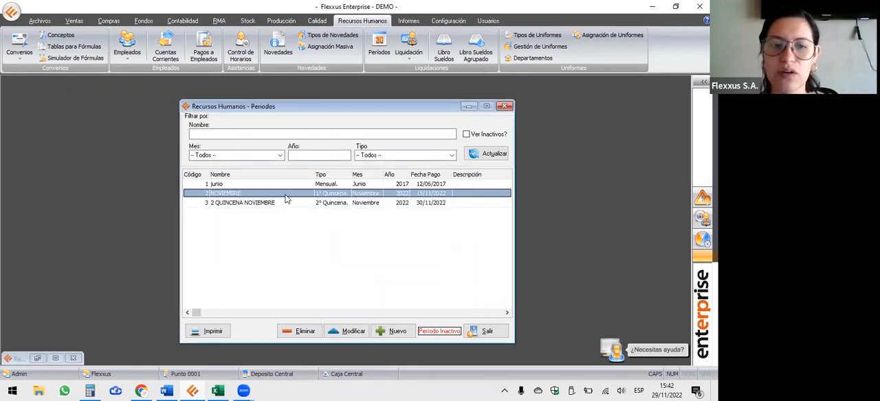
pyautogui.click(271, 205)
pyautogui.click(276, 193)
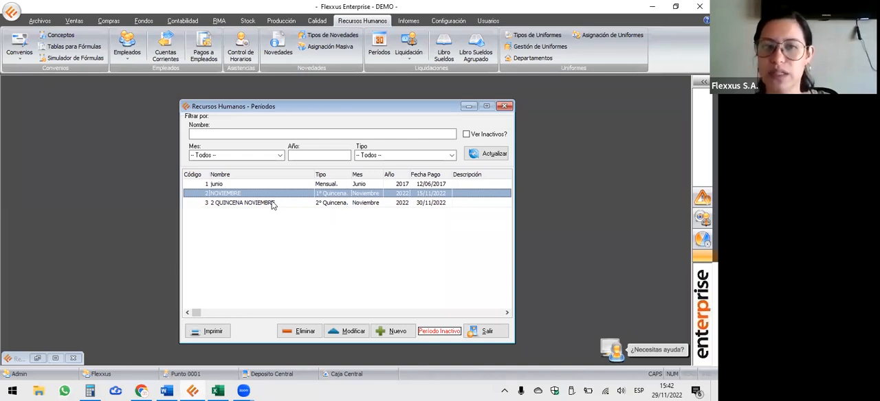
pyautogui.click(468, 106)
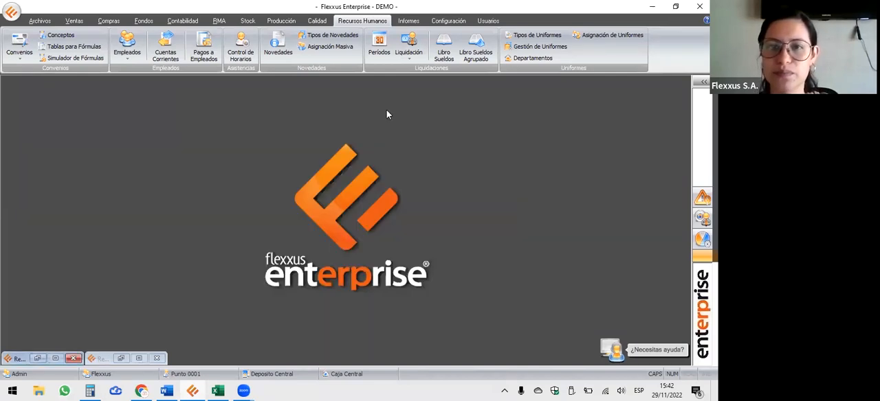
# Start a settlement for the 2 QUINCENA NOVIEMBRE period, refresh the employee list and advance the listed employee to the quantities stage.
pyautogui.click(406, 42)
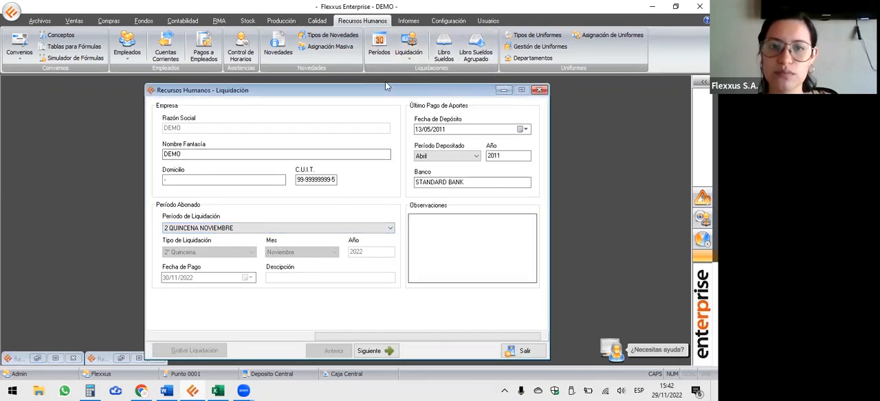
pyautogui.moveTo(386, 85); pyautogui.dragTo(391, 77)
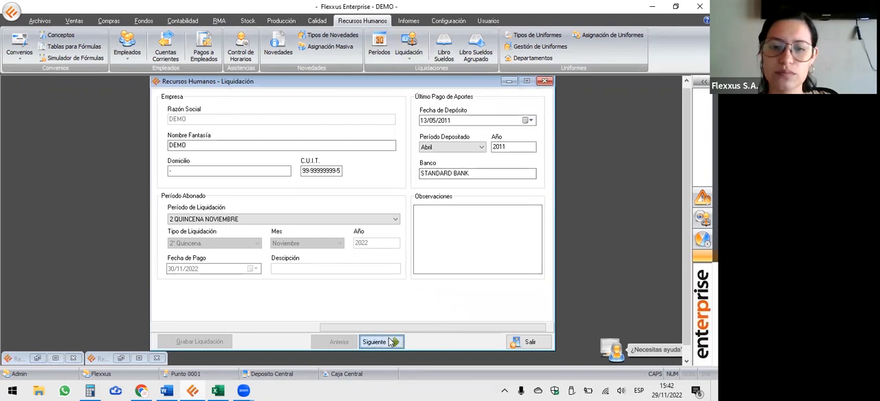
pyautogui.click(389, 342)
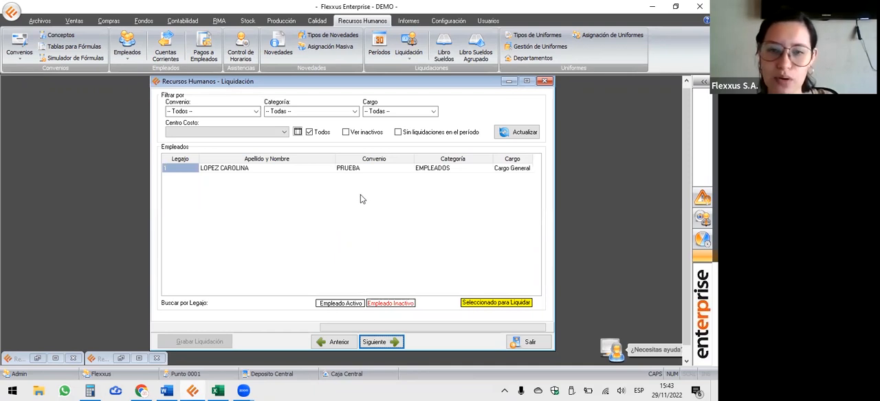
pyautogui.click(522, 133)
pyautogui.doubleClick(267, 169)
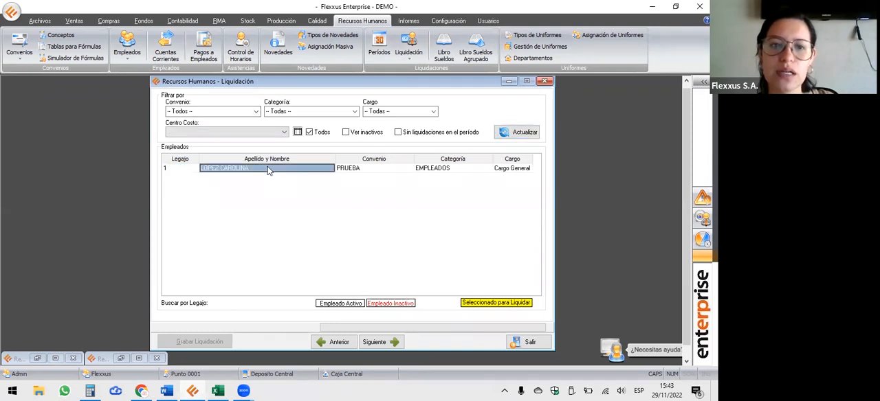
pyautogui.click(402, 336)
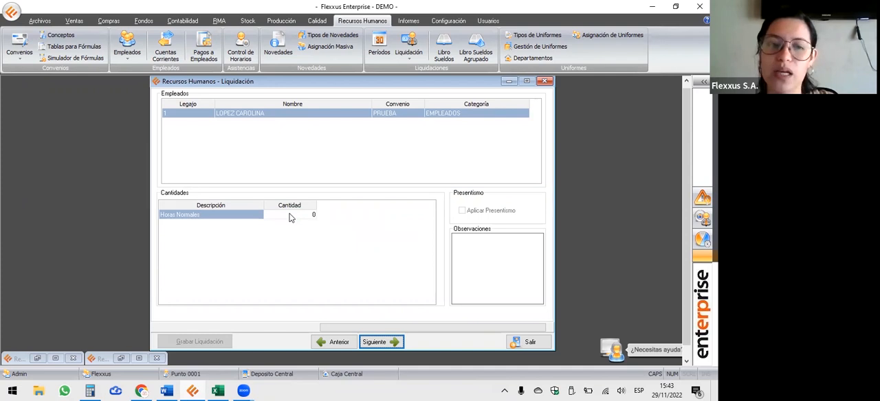
# Enter 100 as the Horas Normales quantity for the employee and close the settlement without saving it.
pyautogui.click(290, 216)
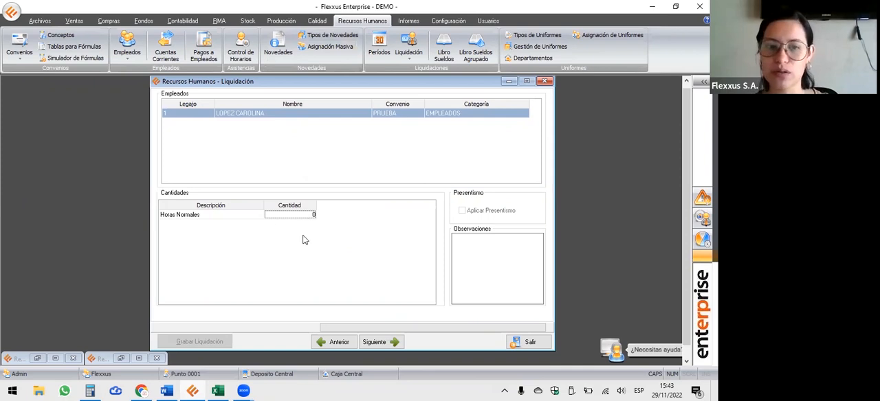
pyautogui.write('100')
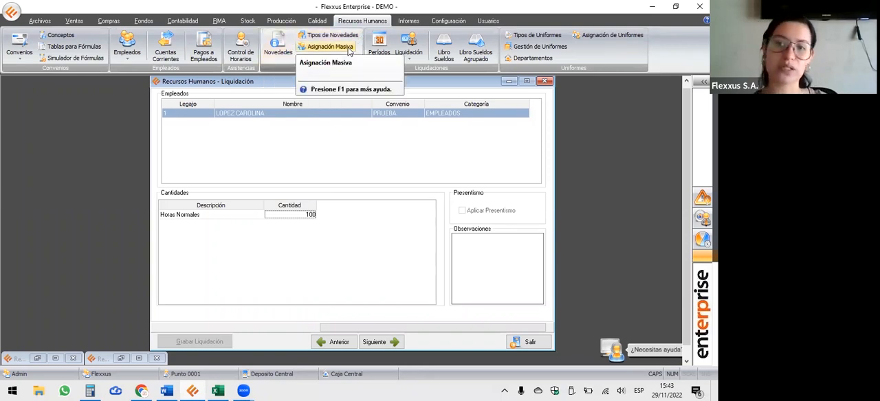
pyautogui.click(544, 81)
# List the recorded payroll novelties and start a new one of type TIEMPO TRABAJADO.
pyautogui.click(277, 49)
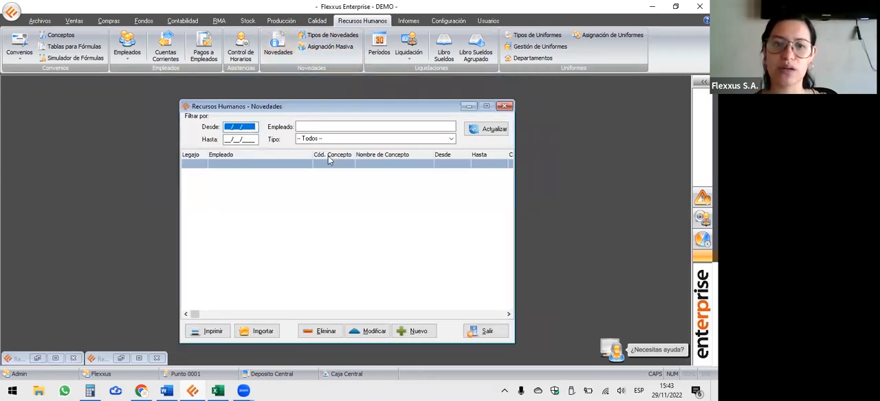
pyautogui.click(504, 128)
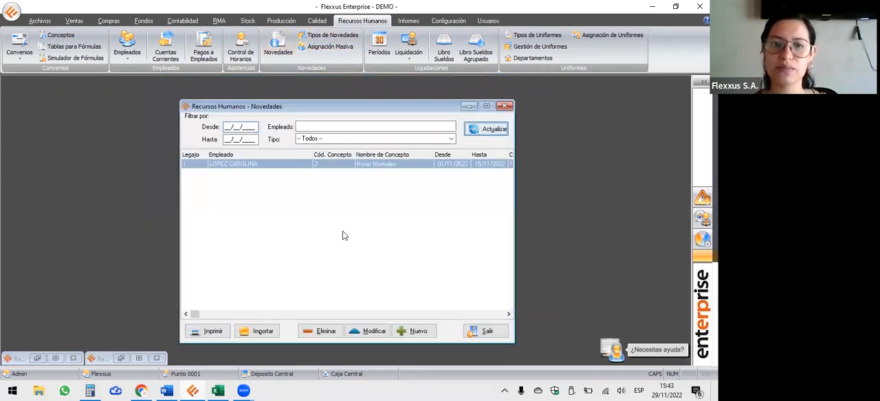
pyautogui.click(414, 331)
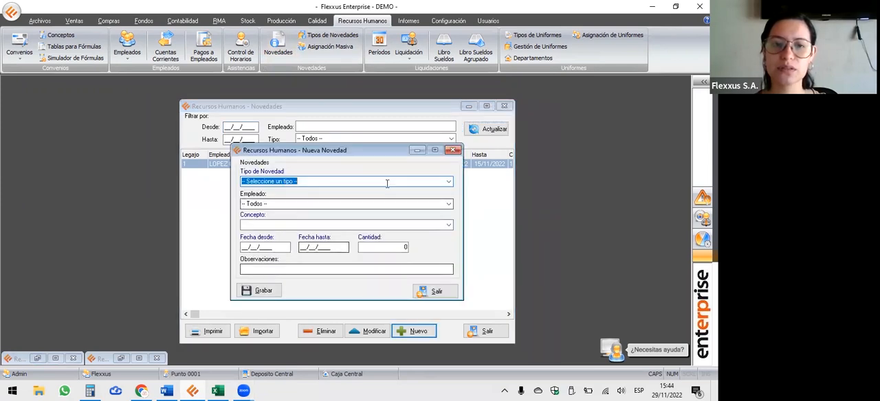
pyautogui.click(449, 181)
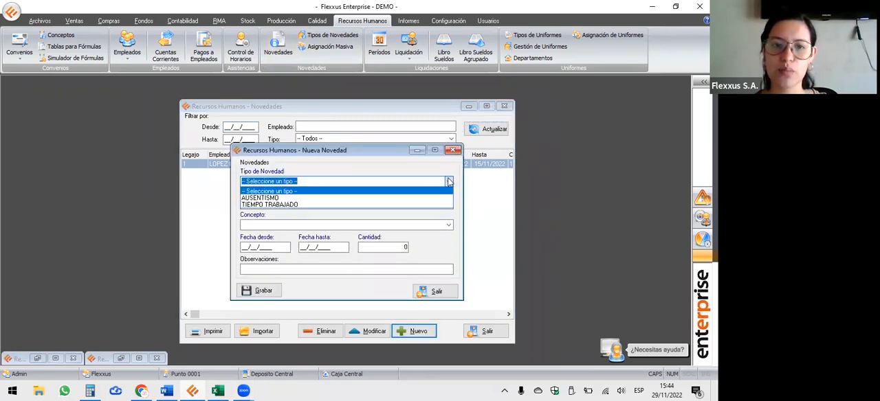
pyautogui.click(330, 204)
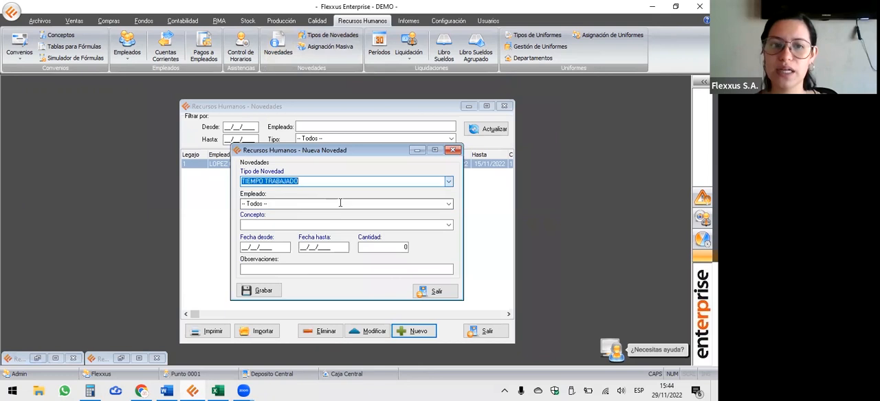
# Assign the new novelty to the existing employee with the concept 2: Horas Normales.
pyautogui.click(447, 204)
pyautogui.click(371, 219)
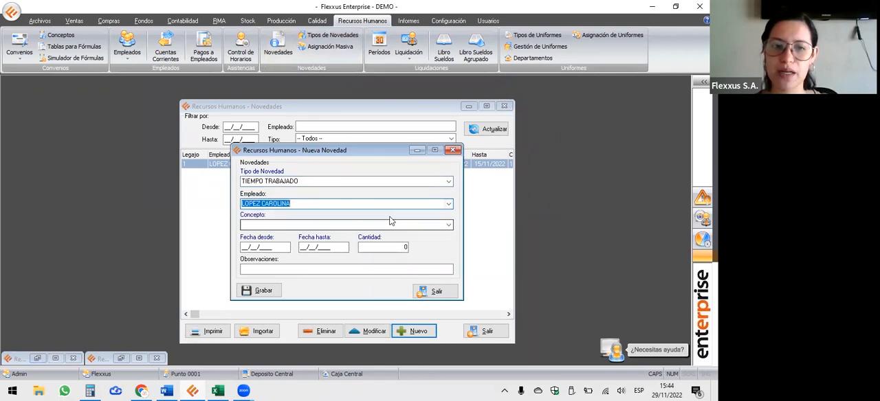
pyautogui.click(448, 224)
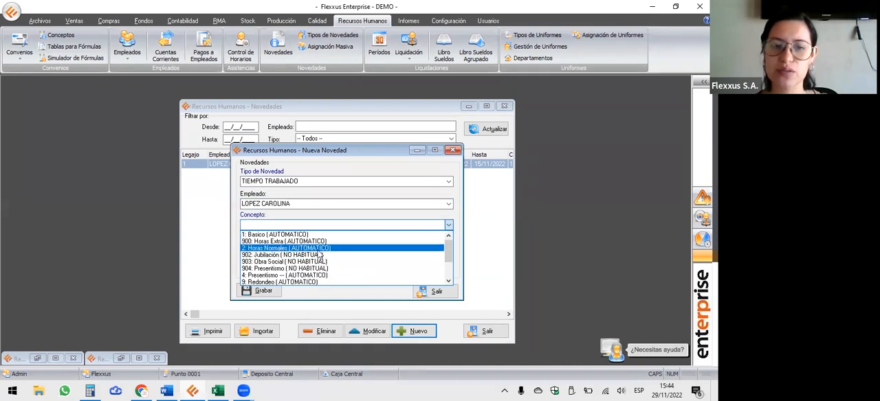
pyautogui.click(318, 249)
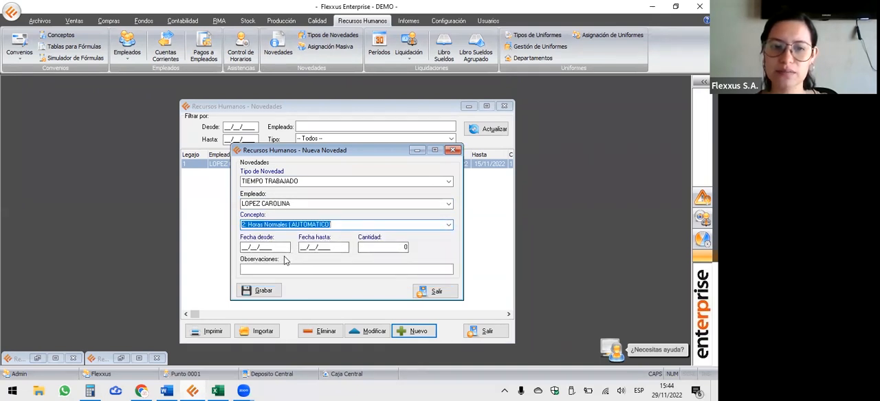
# Set the novelty's dates from 16/11/2022 to 30/11/2022 with a quantity of 120 and save it.
pyautogui.click(284, 249)
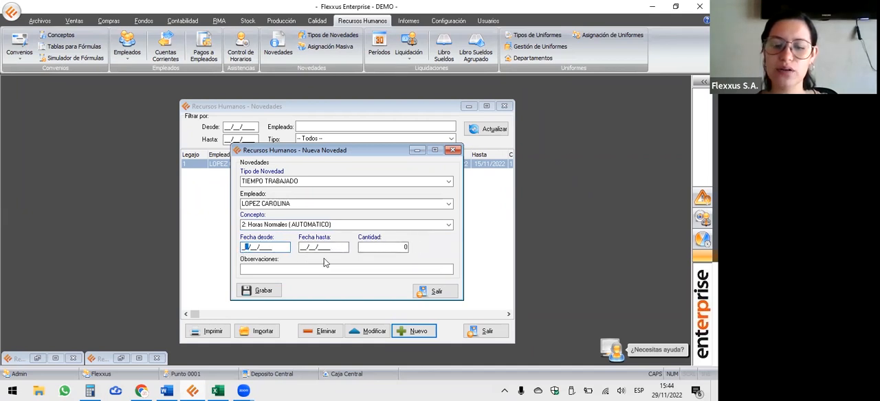
pyautogui.write('16112022')
pyautogui.press('Tab')
pyautogui.write('30112022')
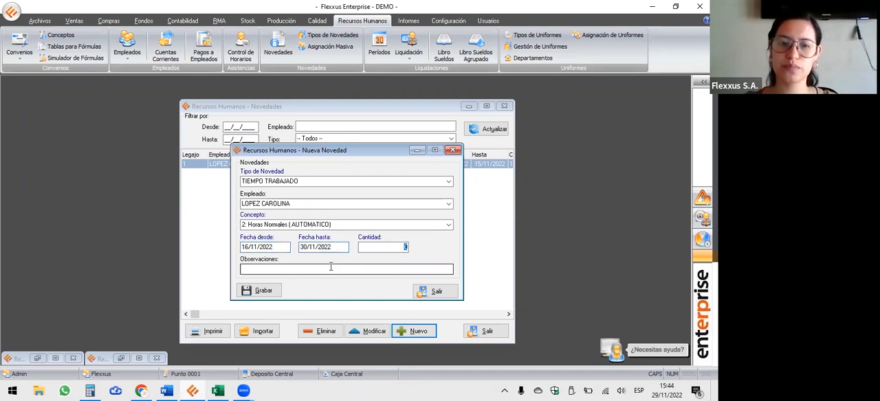
pyautogui.write('120')
pyautogui.click(266, 291)
pyautogui.click(356, 209)
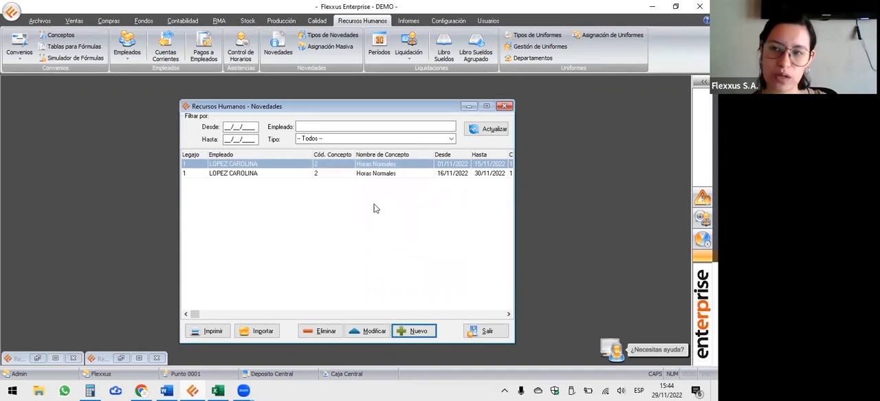
# View the mass novelty assignment form, close it and open the Excel import of novelties.
pyautogui.click(329, 51)
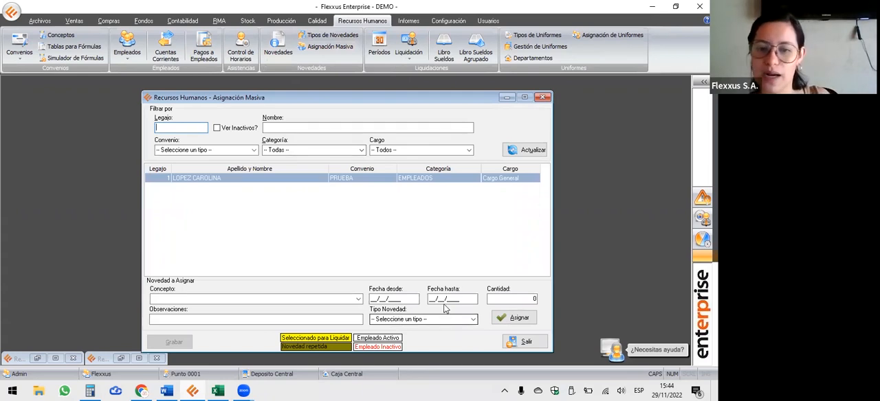
pyautogui.click(543, 98)
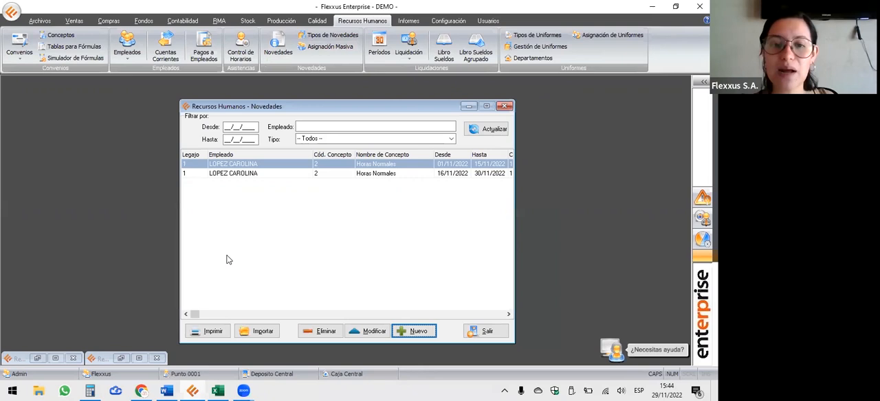
pyautogui.click(266, 333)
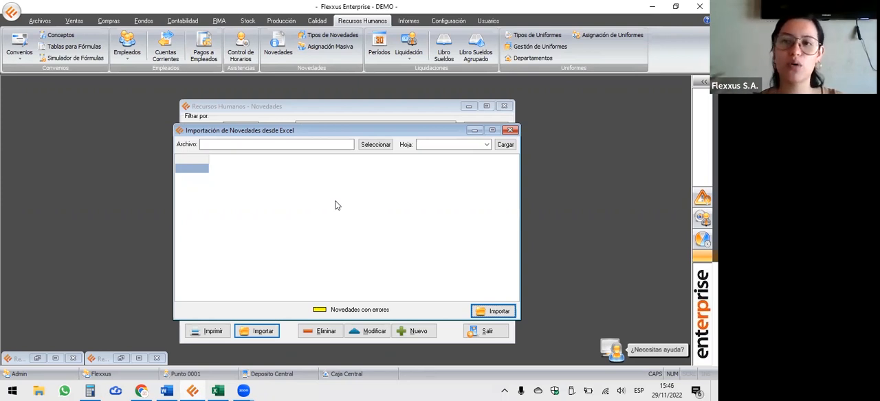
# Close the novelties windows and prepare the settlement for period 2 QUINCENA NOVIEMBRE, advancing through the employees and quantities to the calculated concepts.
pyautogui.click(510, 130)
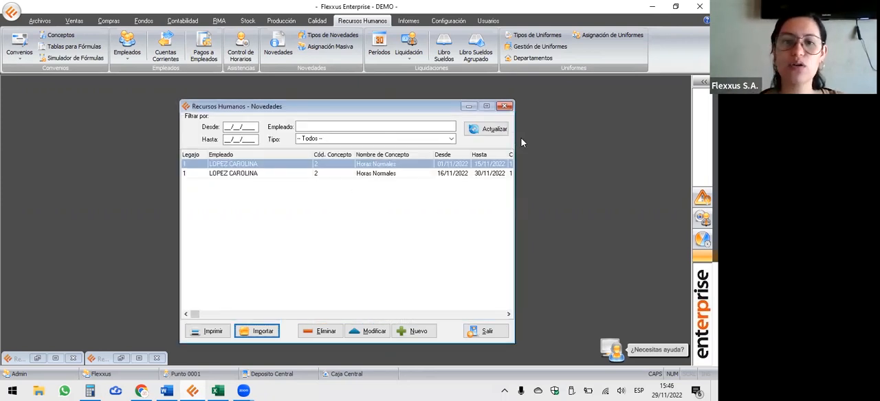
pyautogui.click(506, 107)
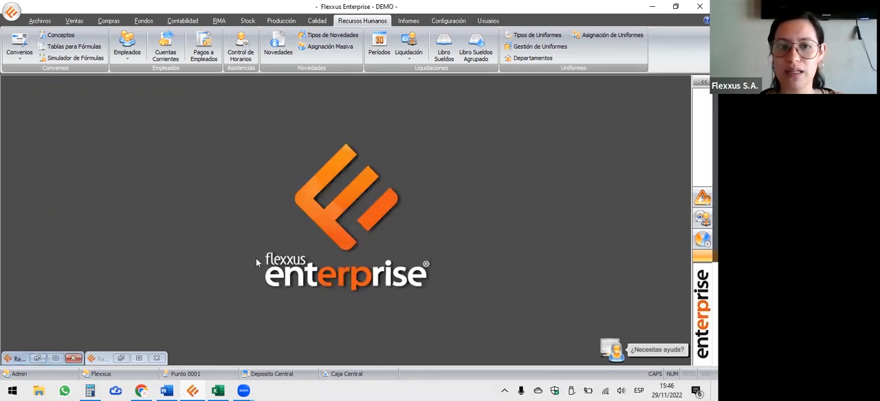
pyautogui.click(410, 44)
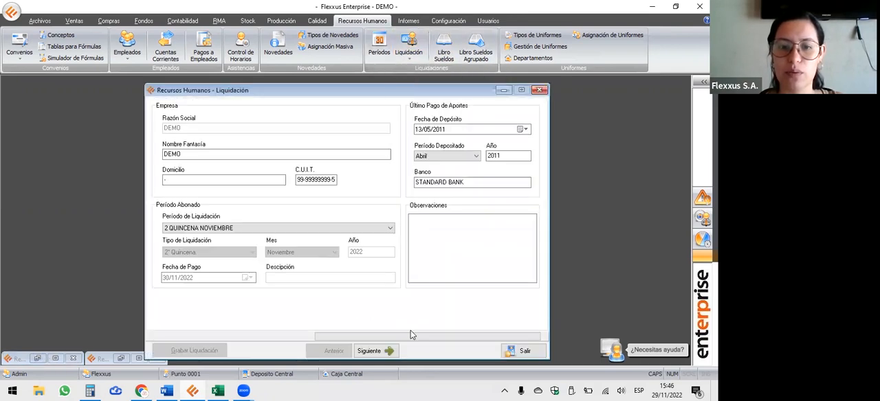
pyautogui.moveTo(416, 93); pyautogui.dragTo(404, 75)
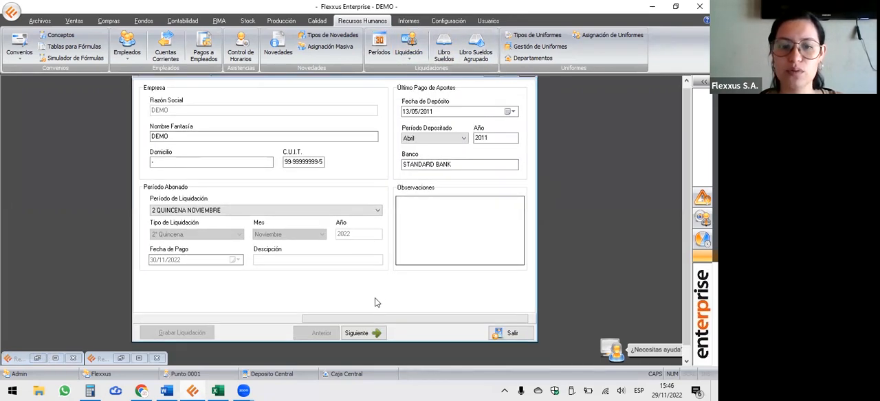
pyautogui.click(376, 330)
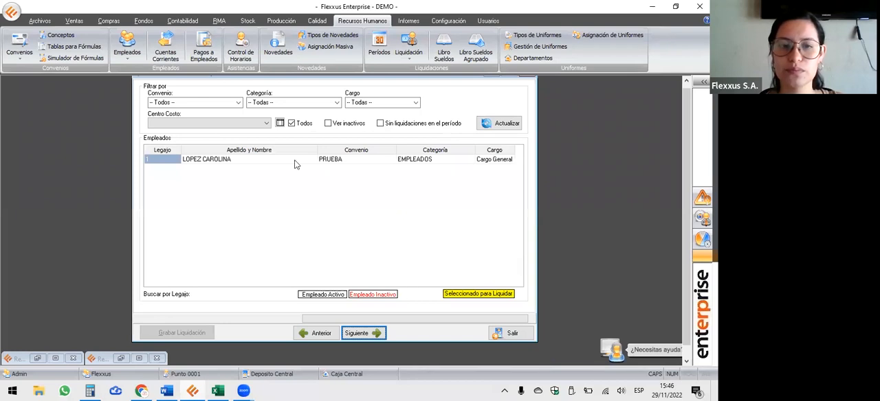
pyautogui.click(376, 333)
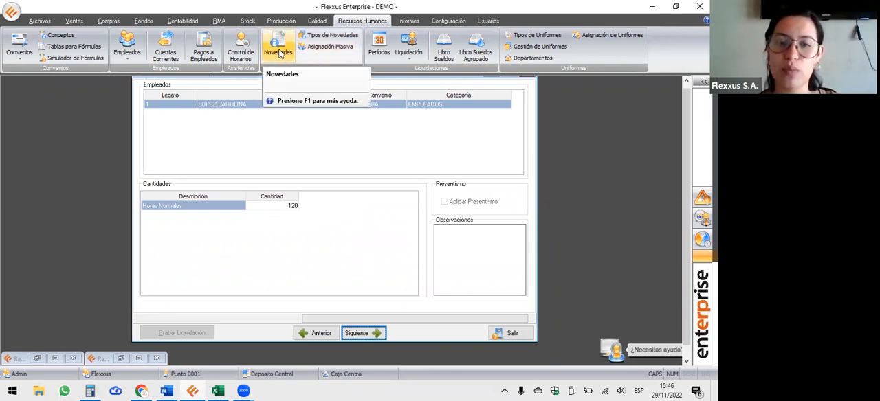
pyautogui.click(382, 335)
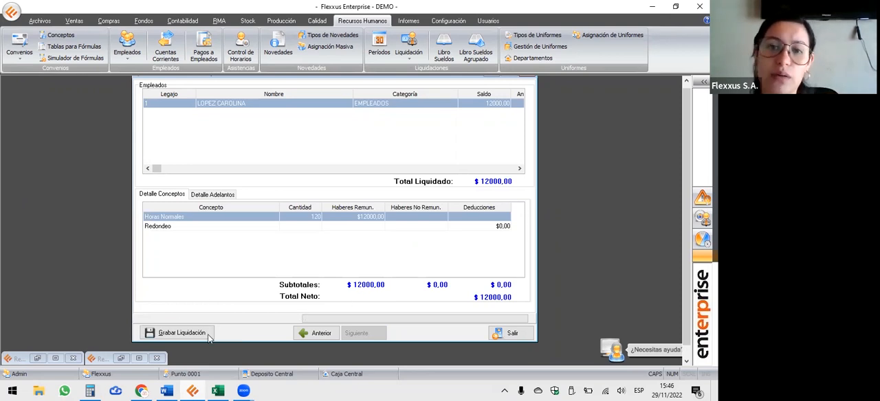
# Save the settlement for 2 QUINCENA NOVIEMBRE and create it as confirmed.
pyautogui.click(178, 334)
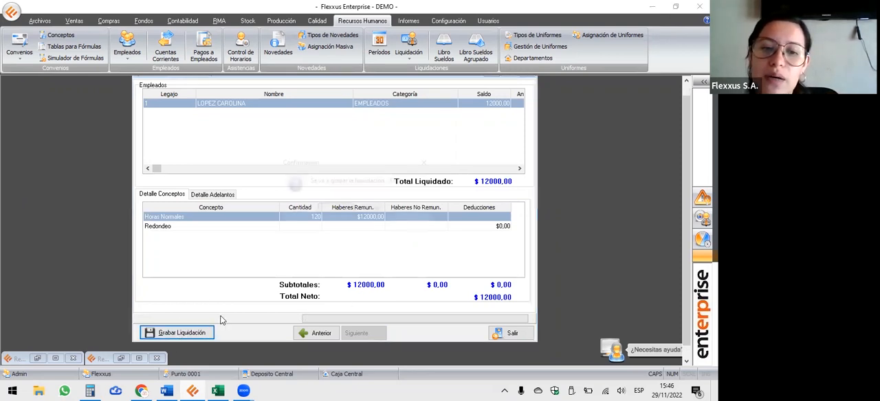
pyautogui.click(337, 209)
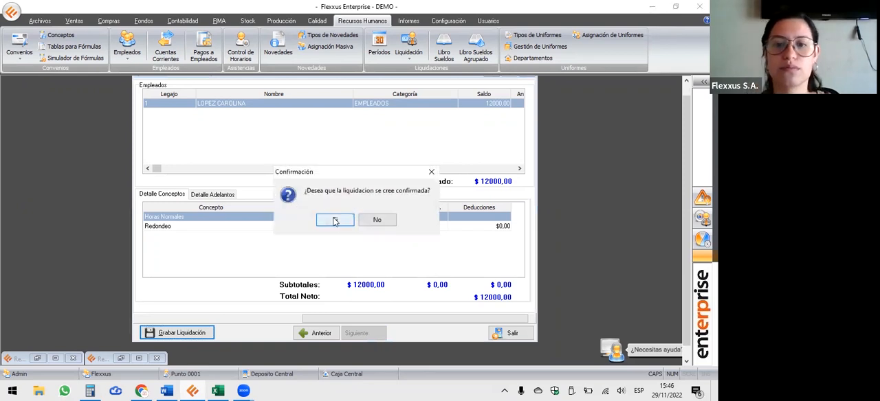
pyautogui.click(335, 220)
pyautogui.press('Return')
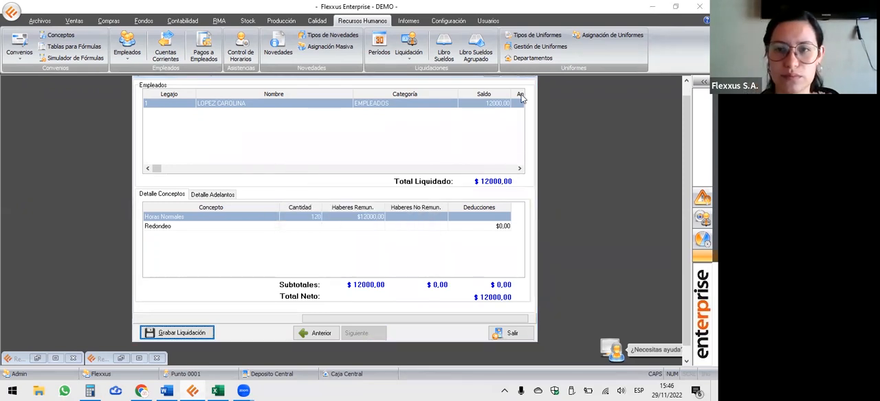
# Preview the employee's pay receipt, check its concepts, totals and payment date, and close the preview.
pyautogui.click(438, 185)
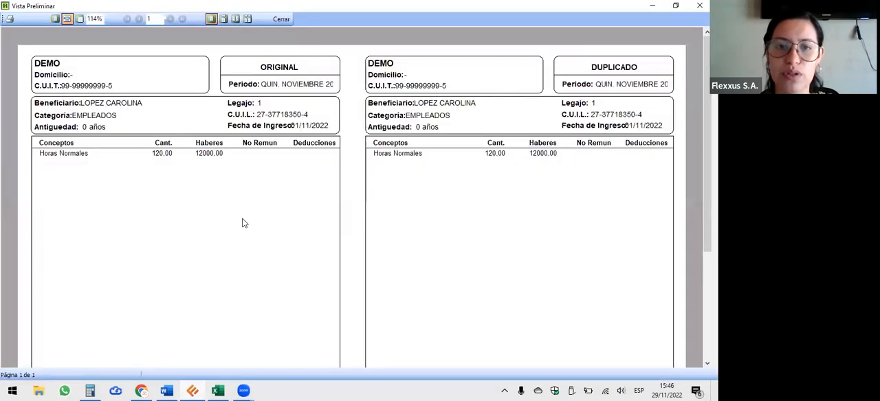
pyautogui.scroll(-5, 244, 222)
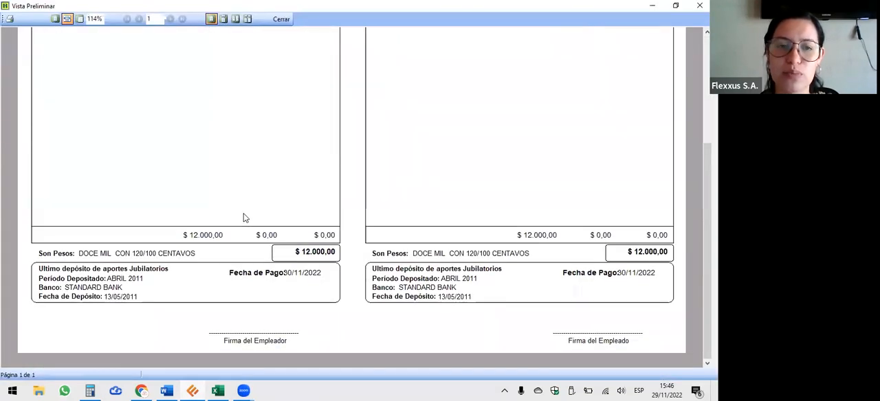
pyautogui.scroll(5, 165, 103)
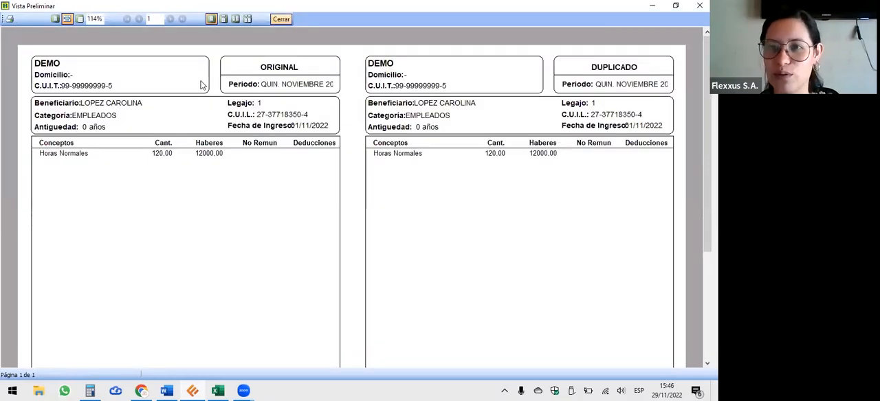
pyautogui.click(282, 19)
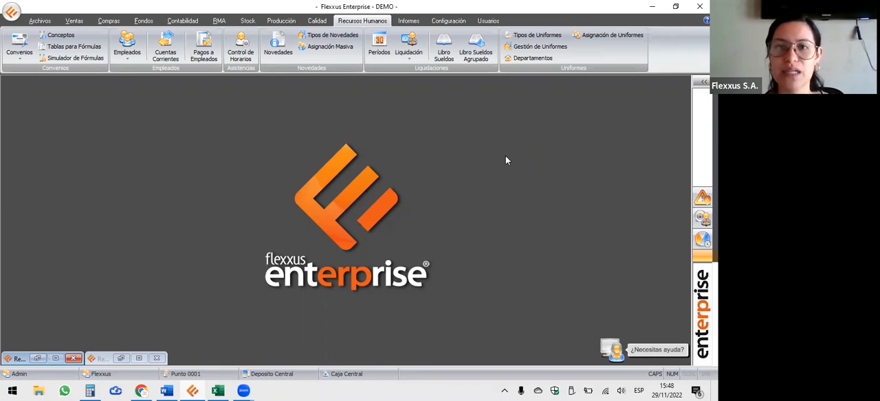
# Refresh the Libro Sueldos listing and examine the 2 QUINCENA NOVIEMBRE and NOVIEMBRE settlements, including the available accounting entry options.
pyautogui.click(445, 54)
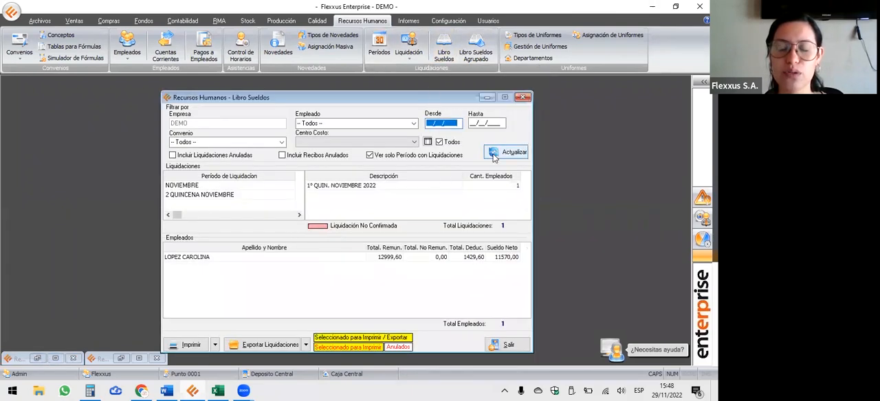
pyautogui.click(505, 154)
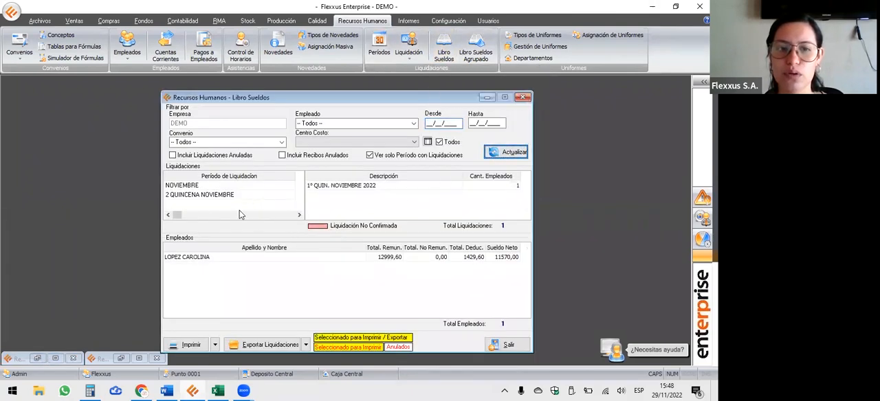
pyautogui.click(201, 195)
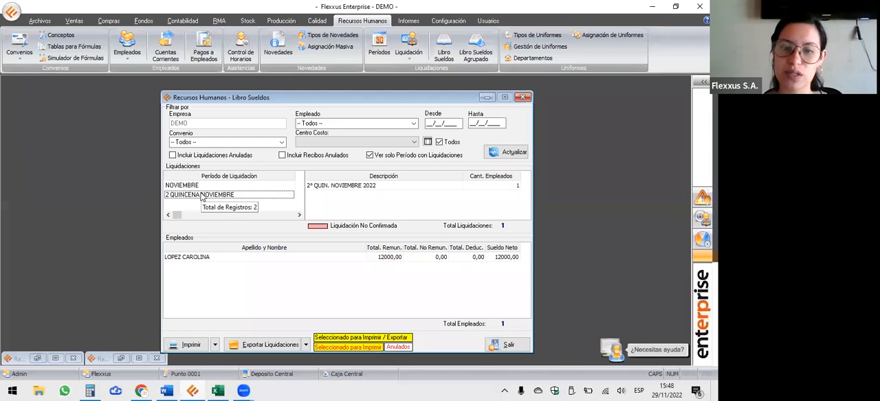
pyautogui.rightClick(201, 196)
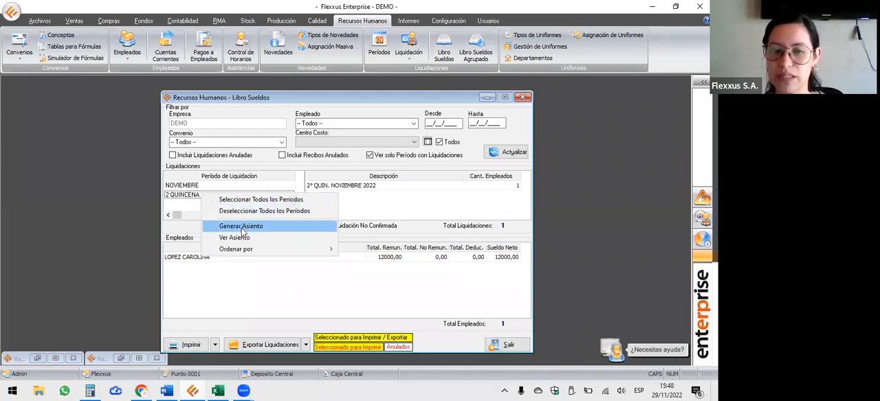
pyautogui.click(194, 187)
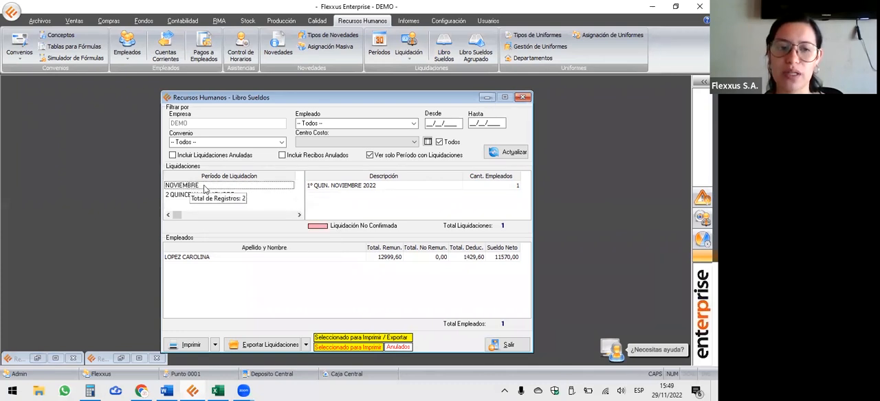
# Consult the Libro Diario up to 30/11/2022 for the payroll accounting entry and minimize it.
pyautogui.click(182, 20)
pyautogui.click(14, 48)
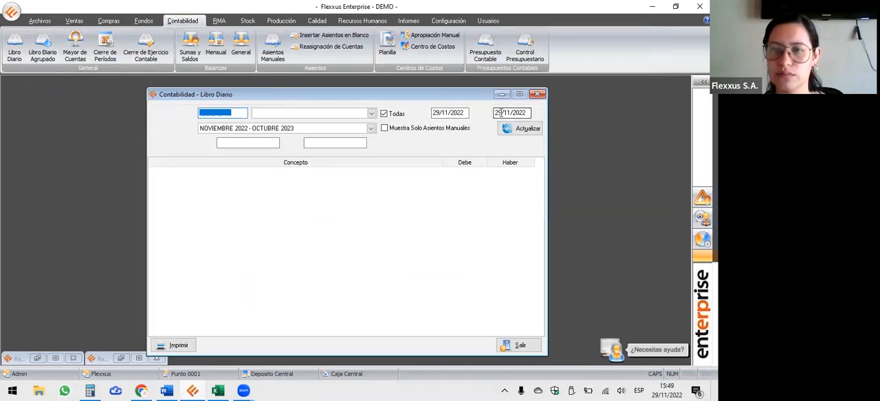
pyautogui.click(499, 113)
pyautogui.write('30')
pyautogui.click(523, 129)
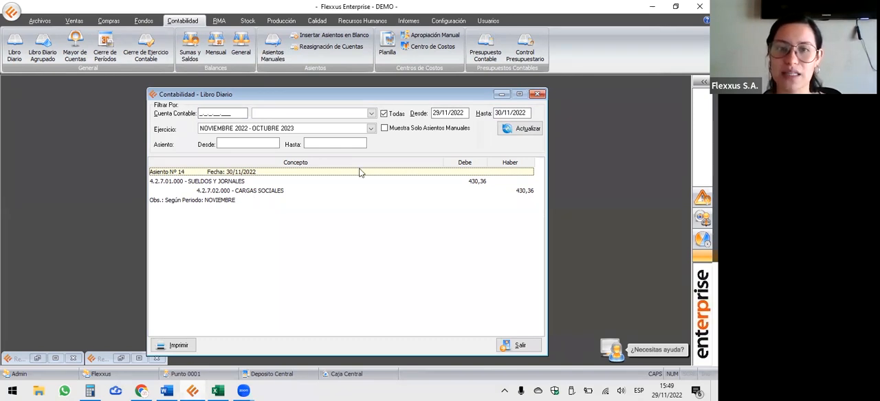
pyautogui.click(502, 94)
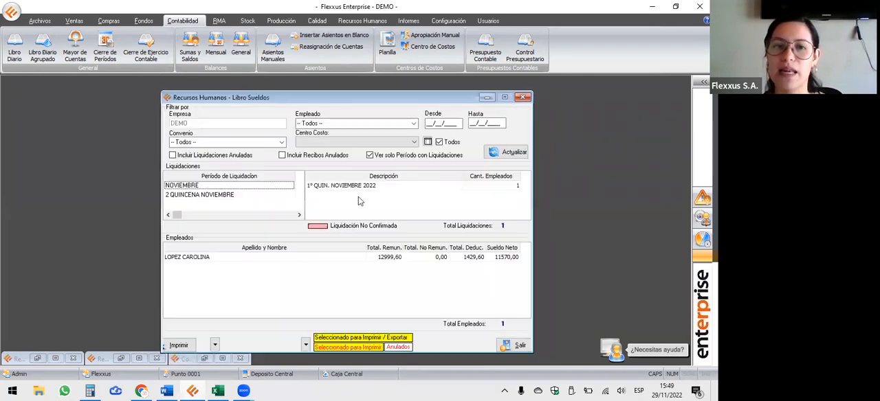
# Show the options for generating and viewing the accounting entry of period 2 QUINCENA NOVIEMBRE and dismiss them.
pyautogui.click(191, 196)
pyautogui.rightClick(192, 197)
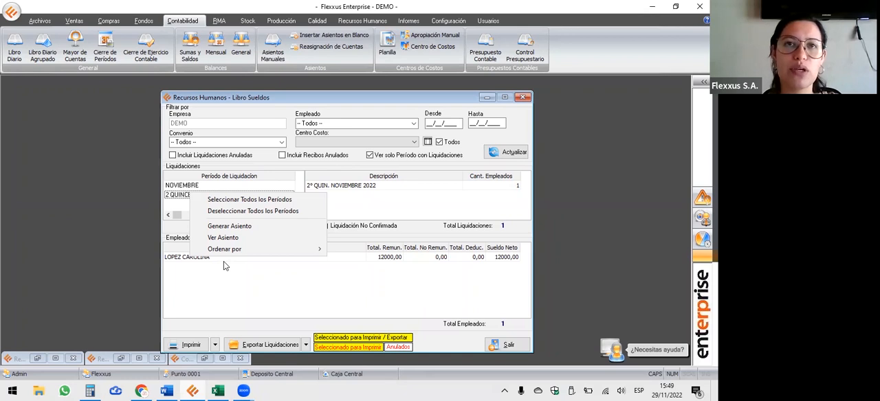
pyautogui.moveTo(238, 252)
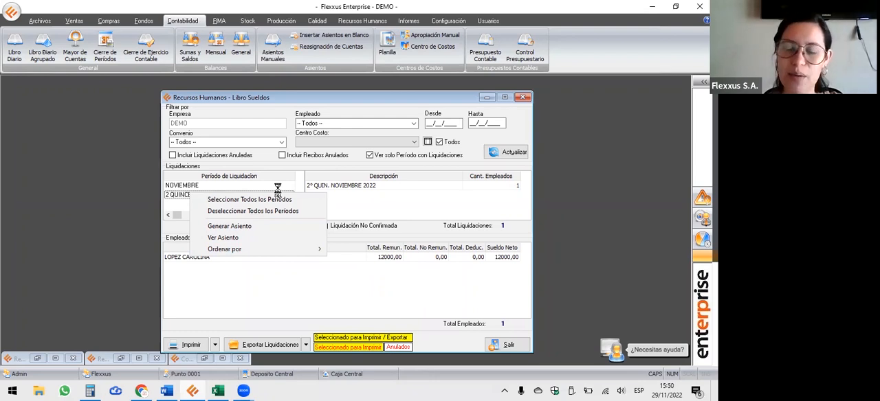
pyautogui.click(270, 182)
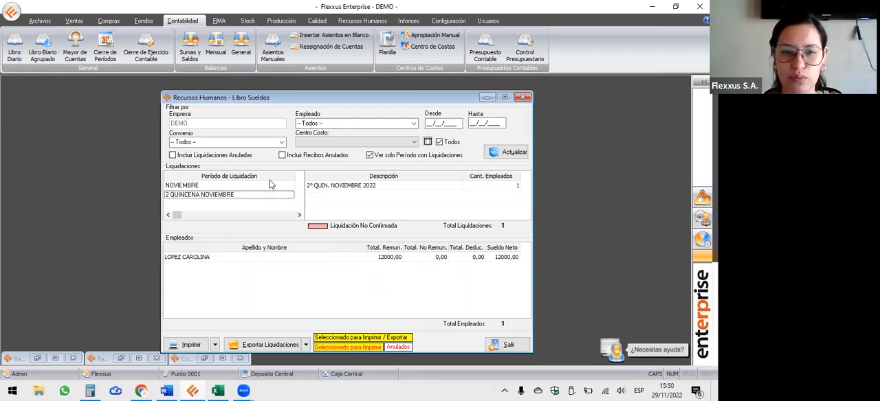
pyautogui.click(37, 21)
pyautogui.click(298, 50)
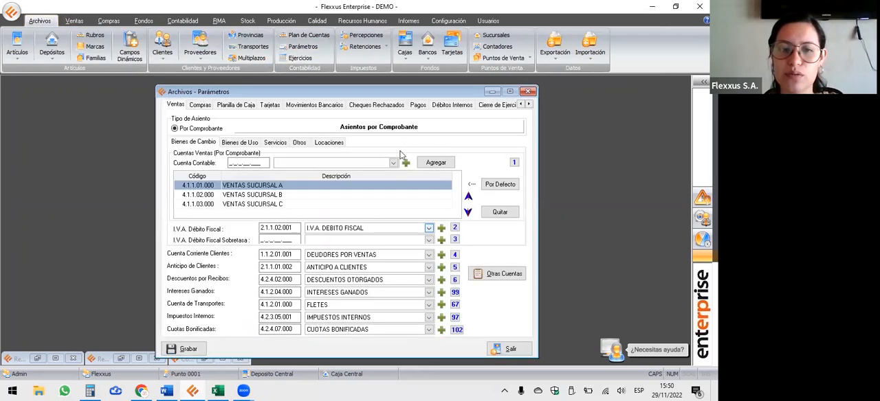
pyautogui.click(528, 92)
# Open the chart of accounts and select account 4.2.7.01.000 - SUELDOS Y JORNALES.
pyautogui.click(310, 37)
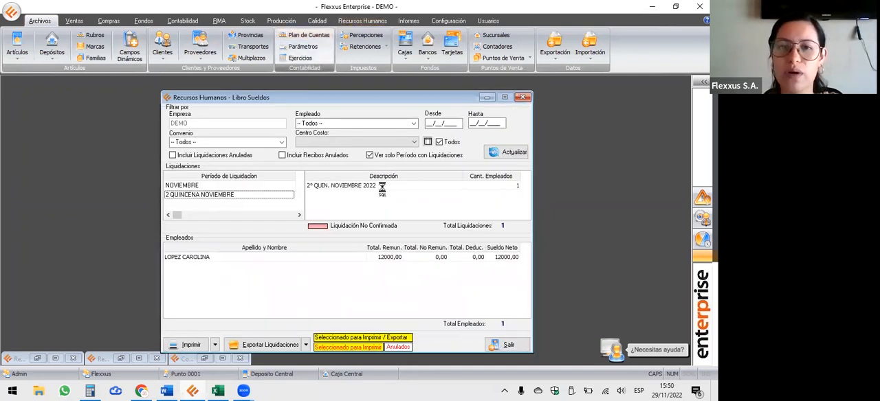
pyautogui.click(355, 247)
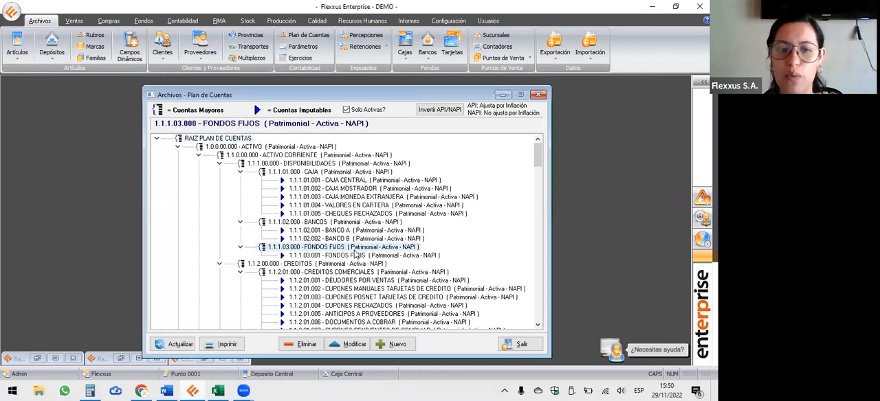
pyautogui.scroll(-10, 355, 257)
pyautogui.scroll(-20, 354, 265)
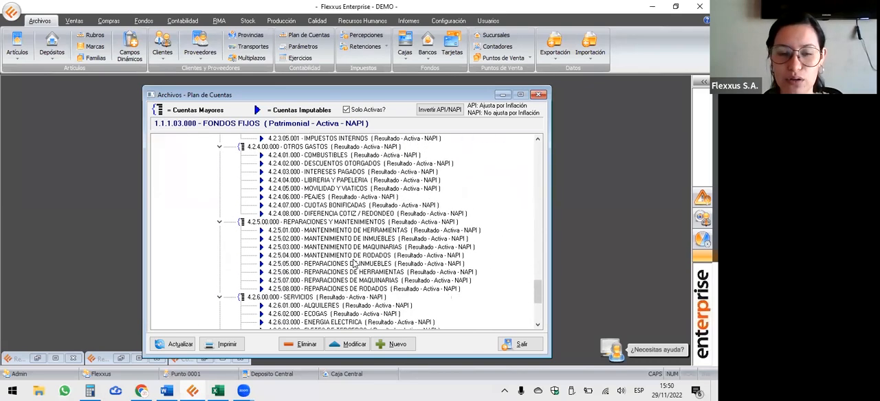
pyautogui.scroll(-5, 355, 265)
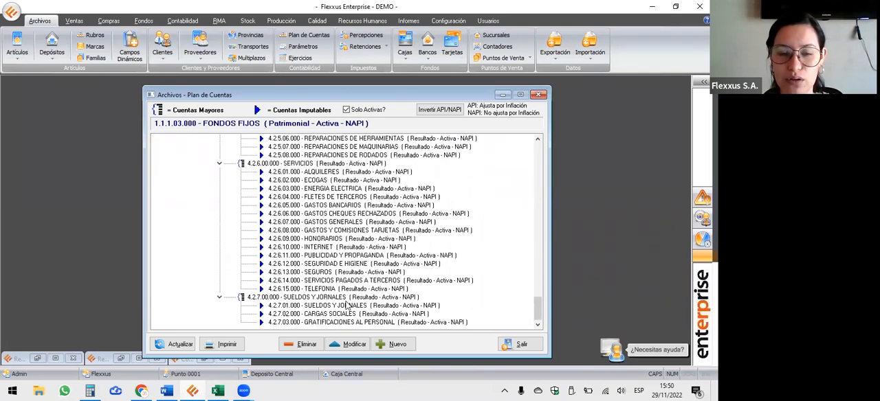
pyautogui.click(349, 306)
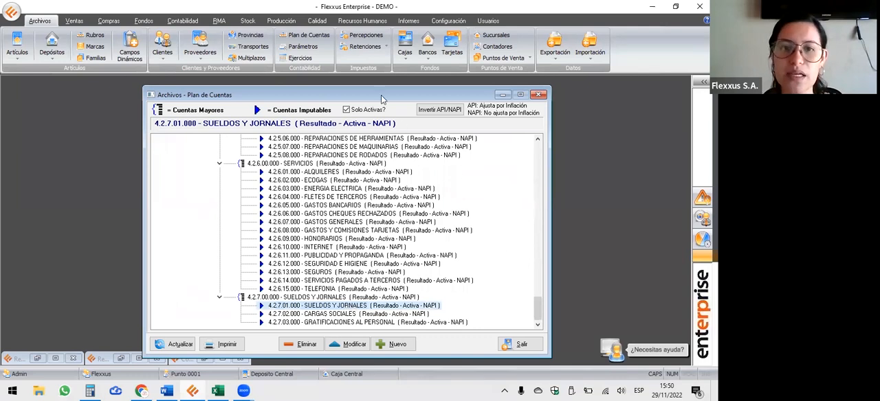
# Set the cost centre distribution of the SUELDOS Y JORNALES account to Por Porcentaje, save it and reopen the account for editing.
pyautogui.click(337, 325)
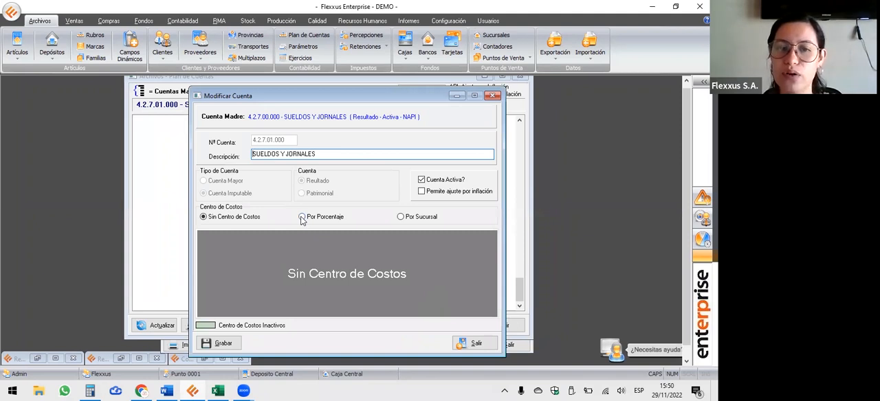
pyautogui.click(302, 218)
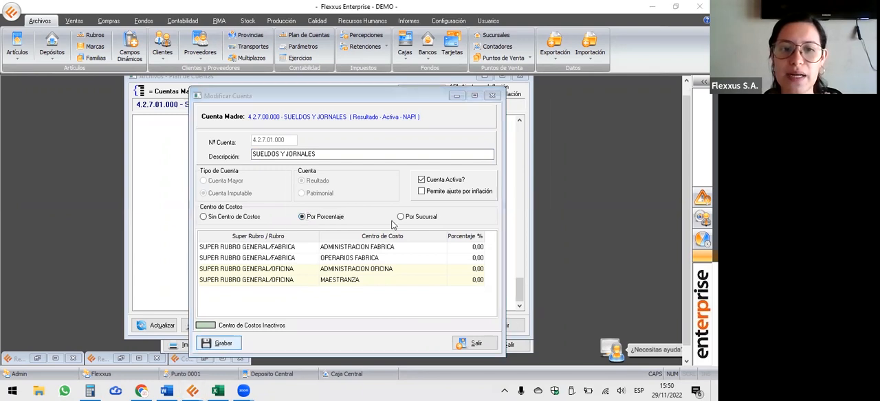
pyautogui.click(405, 230)
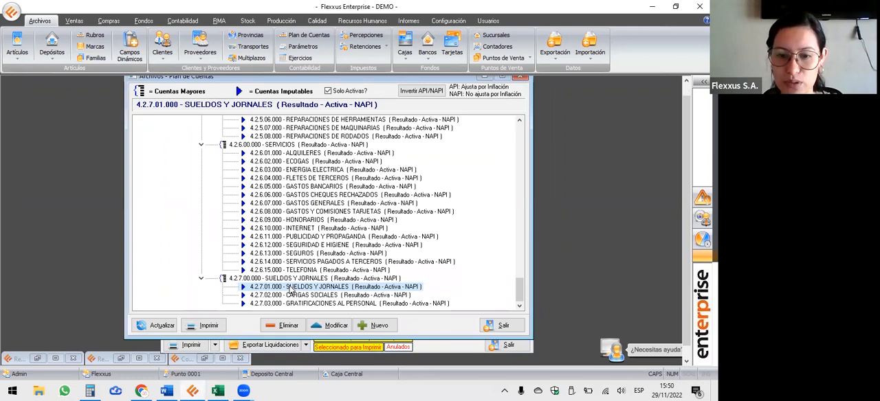
pyautogui.click(337, 325)
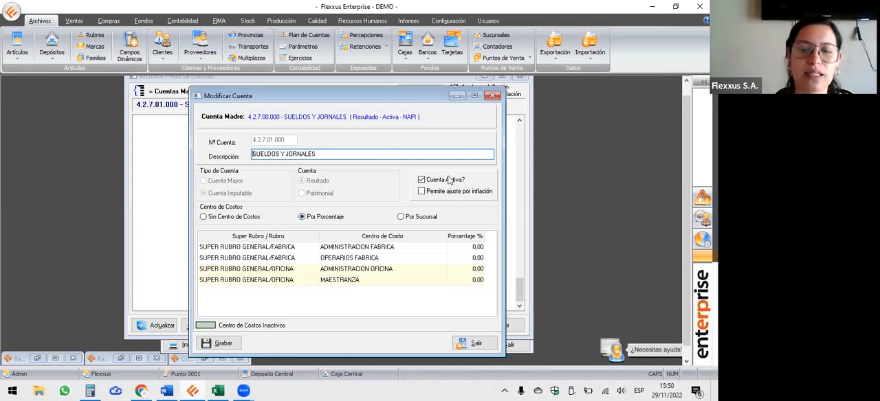
# Close the SUELDOS Y JORNALES account and the chart of accounts, and minimize the Libro Sueldos window.
pyautogui.click(493, 95)
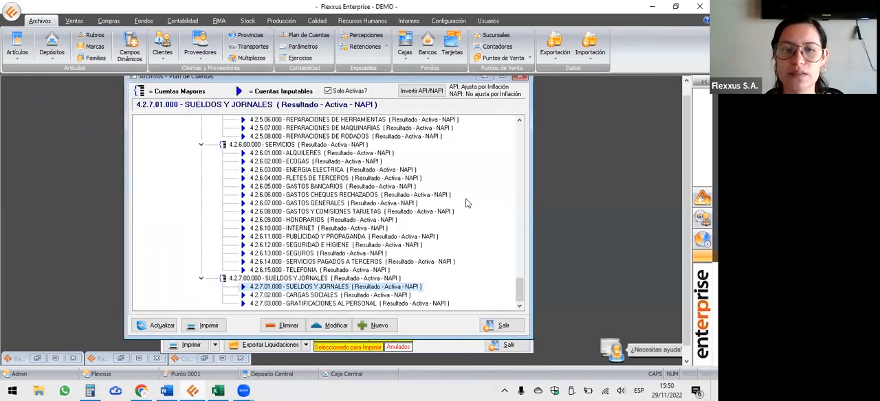
pyautogui.click(520, 79)
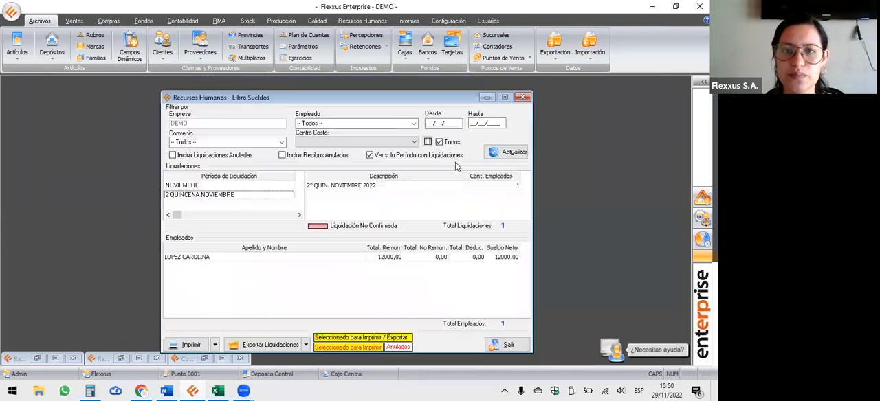
pyautogui.click(487, 98)
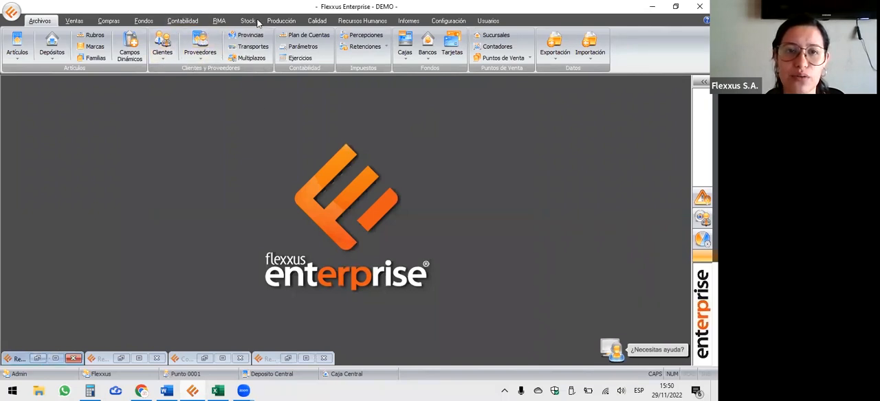
# Open the PRUEBA agreement employee's record for editing and show its cost centre allocation.
pyautogui.click(362, 20)
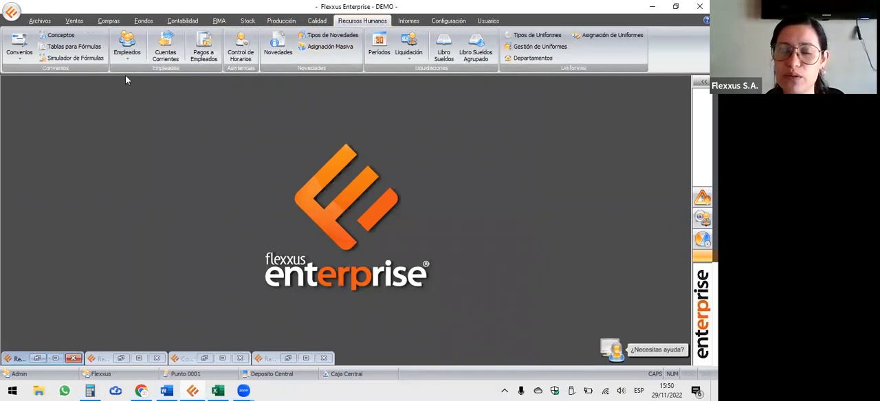
pyautogui.click(127, 43)
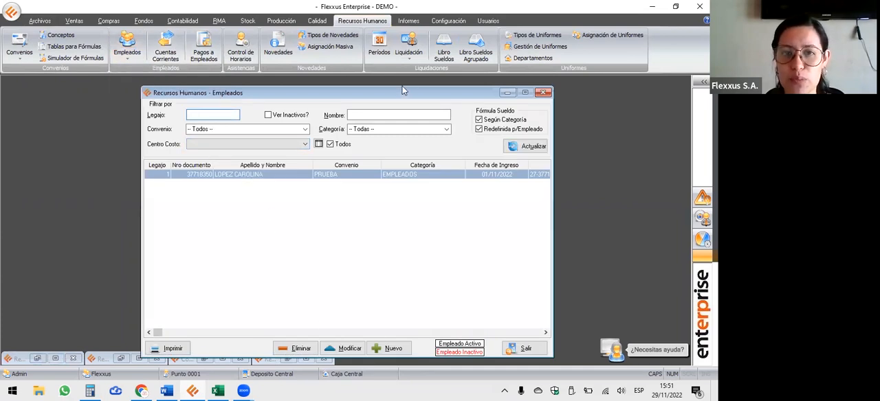
pyautogui.moveTo(402, 89); pyautogui.dragTo(403, 77)
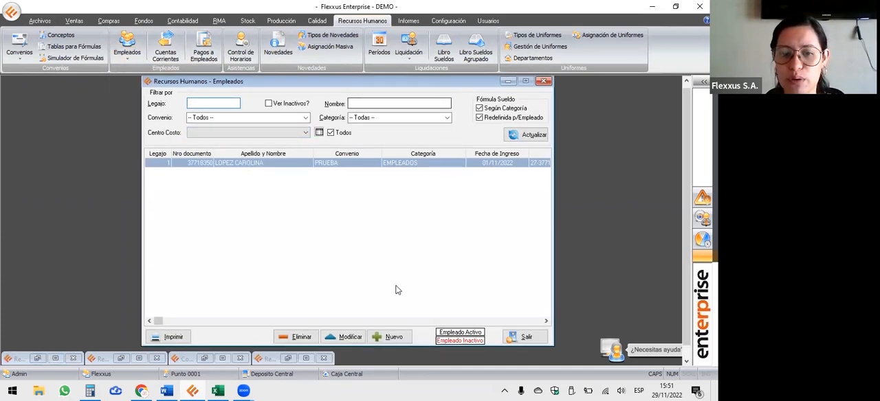
pyautogui.click(347, 337)
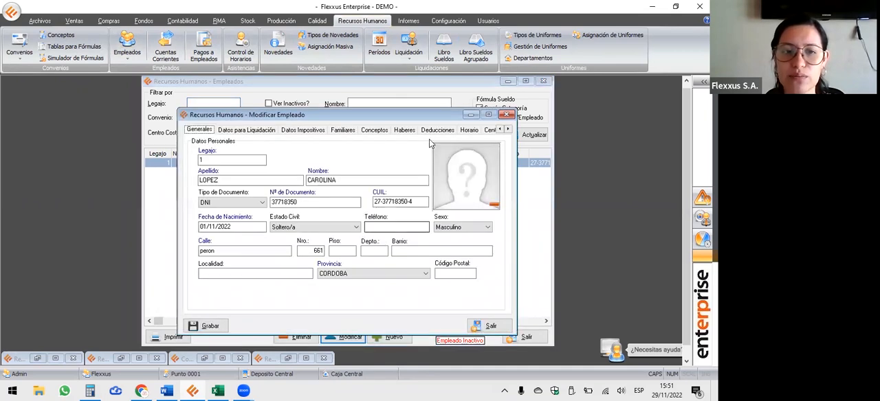
pyautogui.click(507, 129)
pyautogui.doubleClick(507, 129)
pyautogui.click(358, 132)
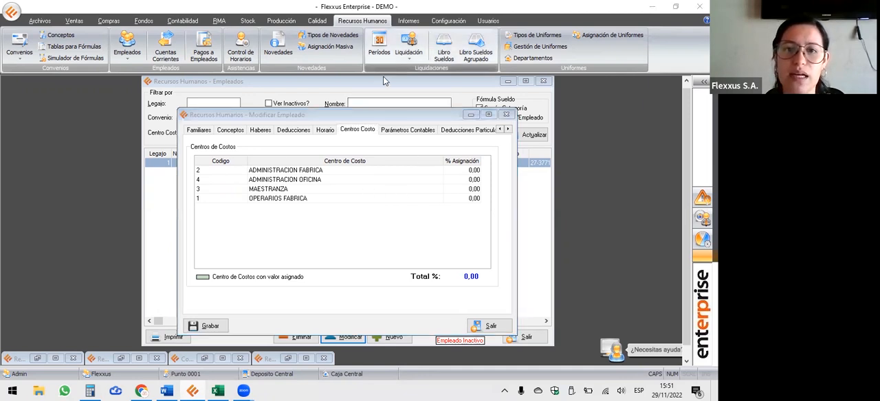
# Assign 100% of the employee's cost allocation to OPERARIOS FABRICA.
pyautogui.click(469, 200)
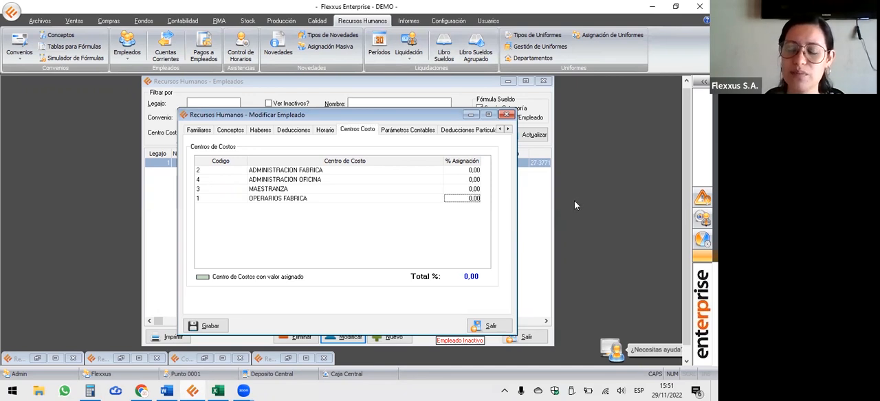
pyautogui.write('100')
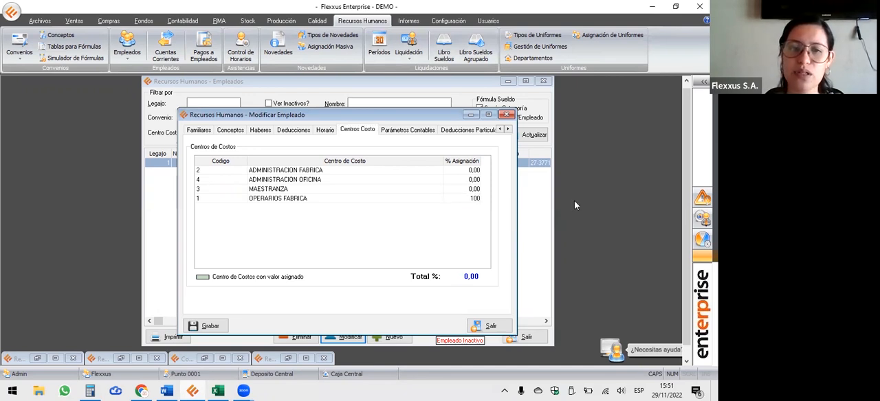
pyautogui.press('Return')
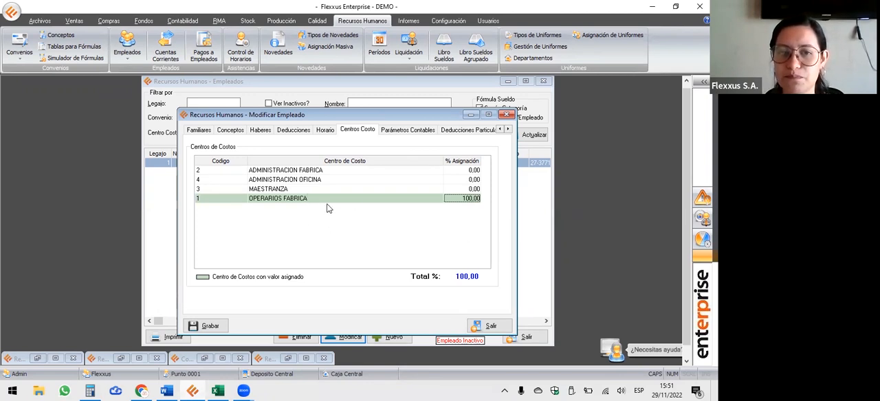
# Try an allocation of 50% to MAESTRANZA and 50% to OPERARIOS FABRICA, and restore them to 0% and 100%.
pyautogui.click(465, 191)
pyautogui.write('50')
pyautogui.press('Return')
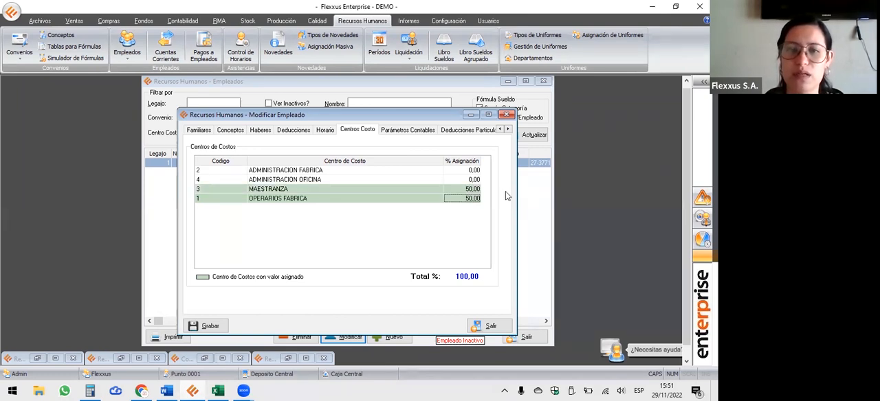
pyautogui.press('Up')
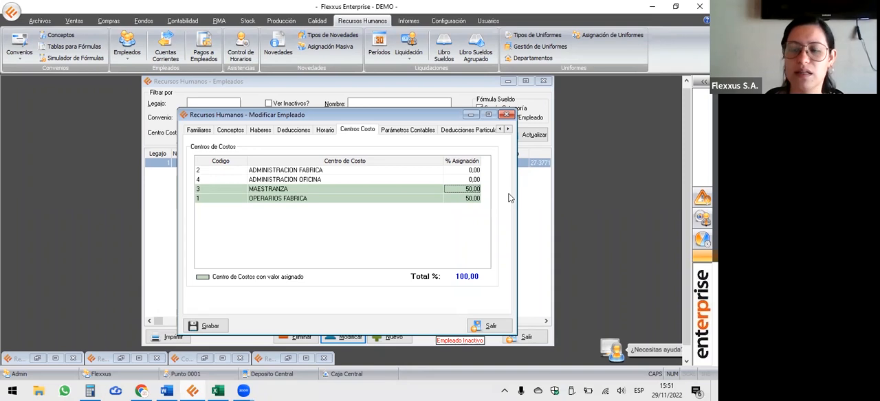
pyautogui.write('0')
pyautogui.press('Return')
pyautogui.press('Return')
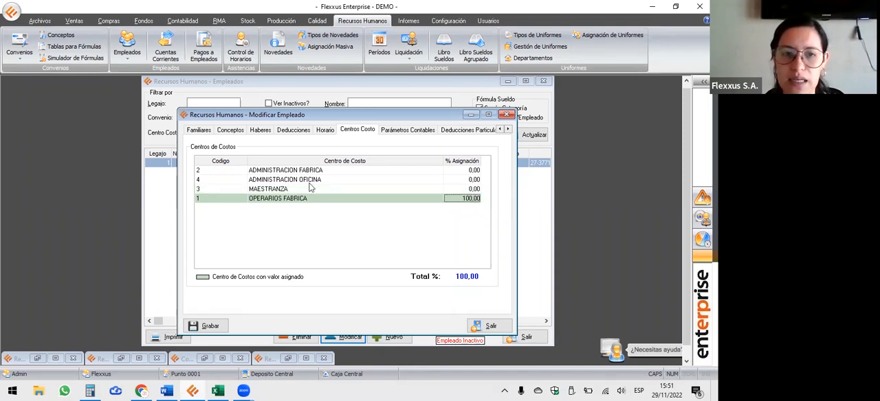
# Save the modified employee record, minimize the employee list and refresh the settlements in Libro Sueldos.
pyautogui.click(221, 323)
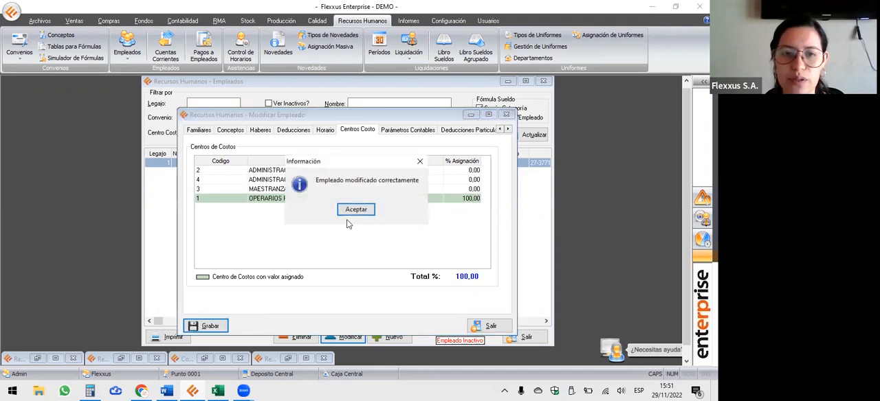
pyautogui.click(359, 211)
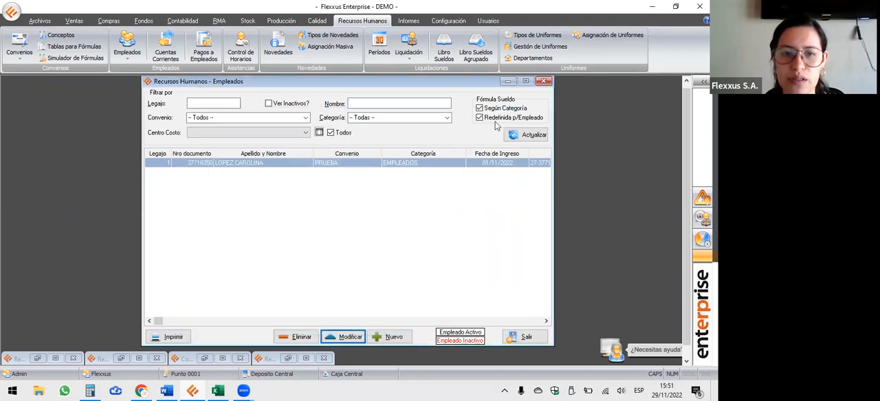
pyautogui.click(507, 82)
pyautogui.click(445, 50)
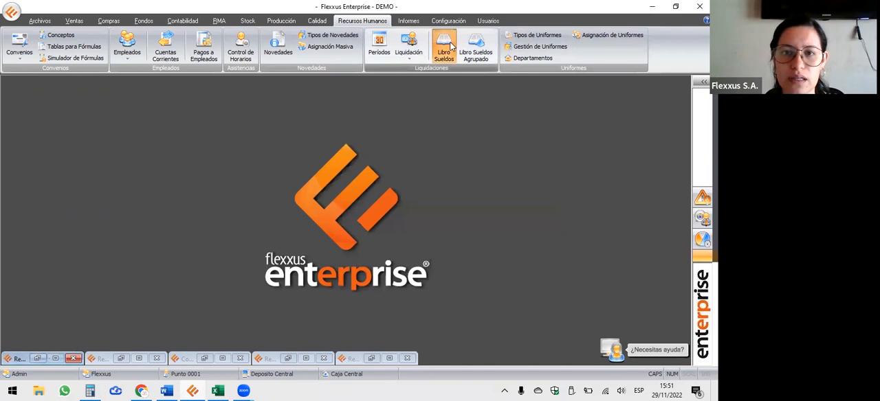
pyautogui.click(513, 152)
# Try to generate the accounting entry of period 2 QUINCENA NOVIEMBRE.
pyautogui.click(218, 198)
pyautogui.rightClick(221, 198)
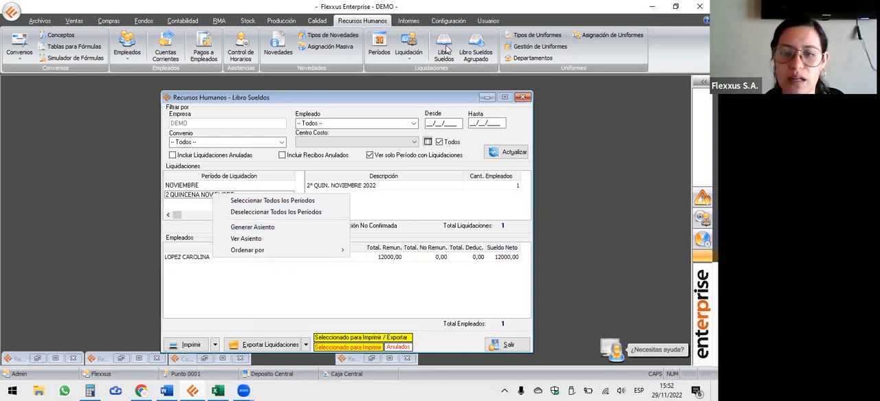
pyautogui.click(256, 229)
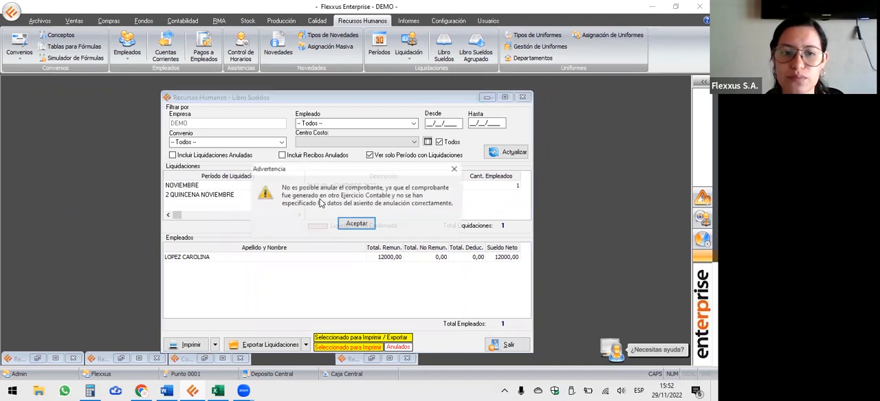
pyautogui.click(372, 229)
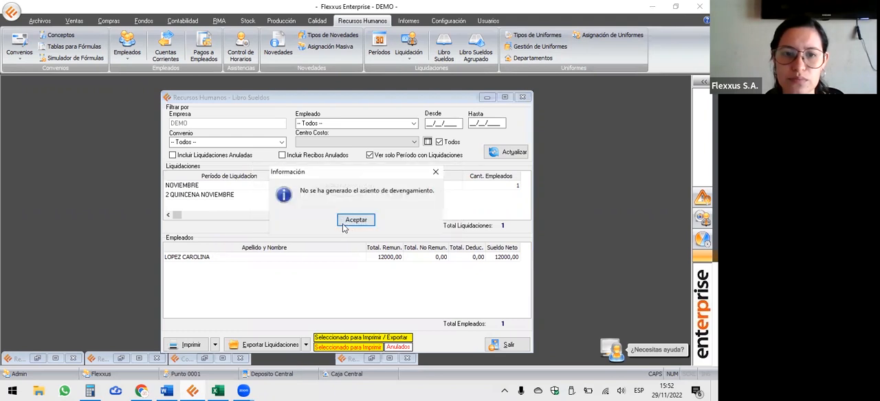
pyautogui.press('Return')
# Annul the accounting entry of period NOVIEMBRE with date 29/11/2022 in fiscal year NOVIEMBRE 2022 - OCTUBRE 2023.
pyautogui.rightClick(193, 189)
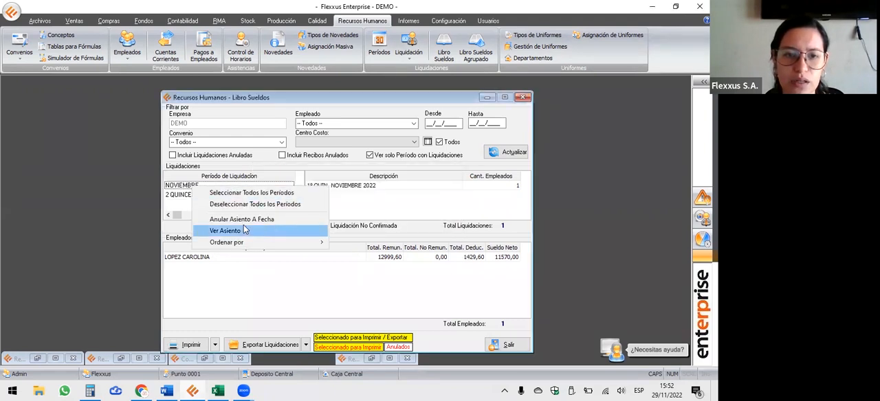
pyautogui.click(247, 219)
pyautogui.click(277, 260)
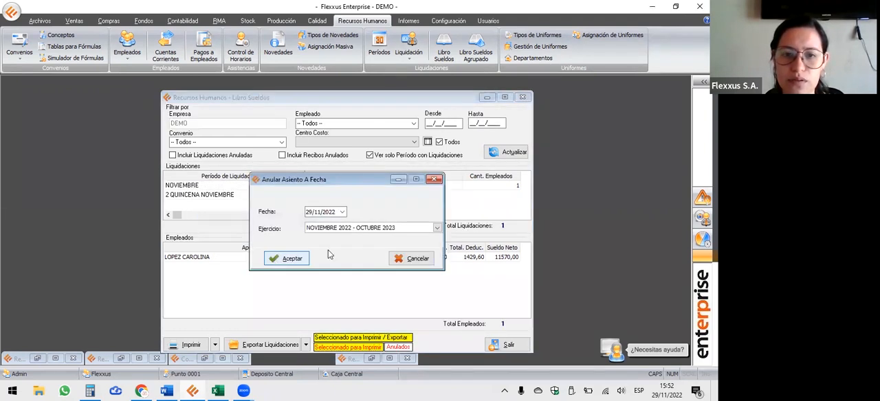
pyautogui.click(340, 220)
pyautogui.press('Return')
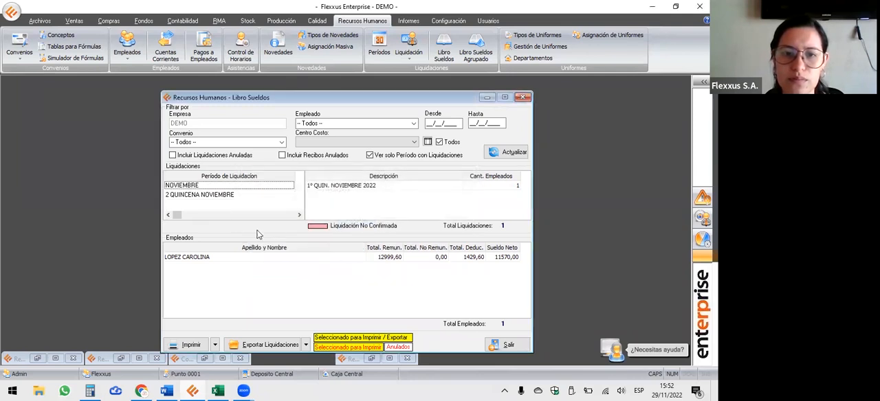
# Generate the accounting entry of period NOVIEMBRE again and minimize Libro Sueldos.
pyautogui.click(234, 195)
pyautogui.rightClick(230, 186)
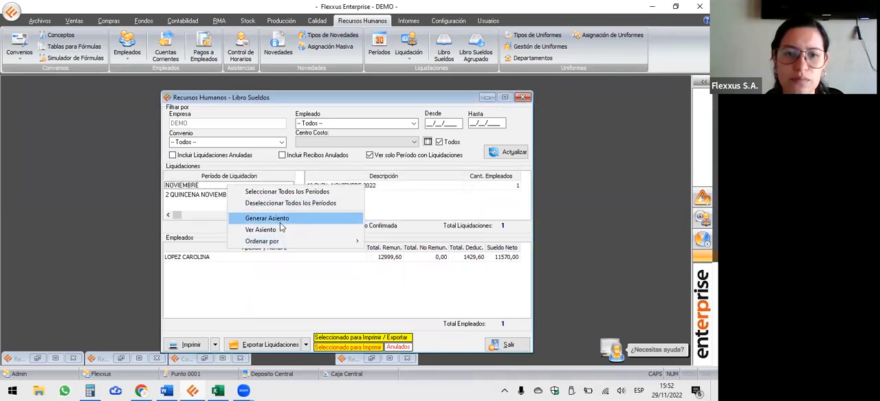
pyautogui.click(278, 217)
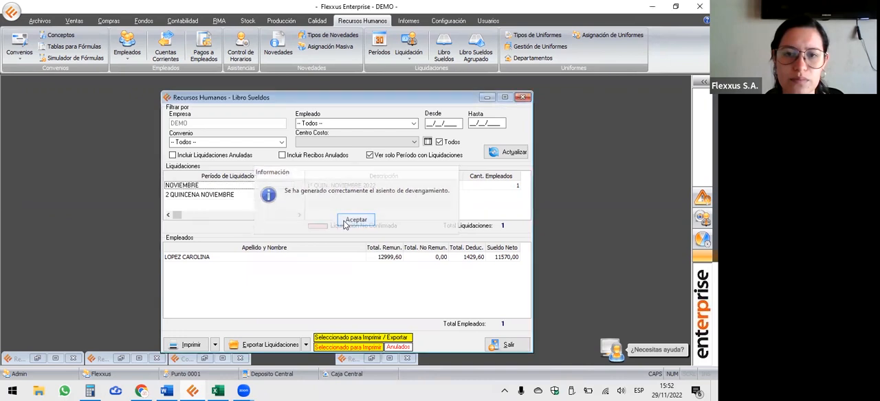
pyautogui.click(347, 219)
pyautogui.click(487, 97)
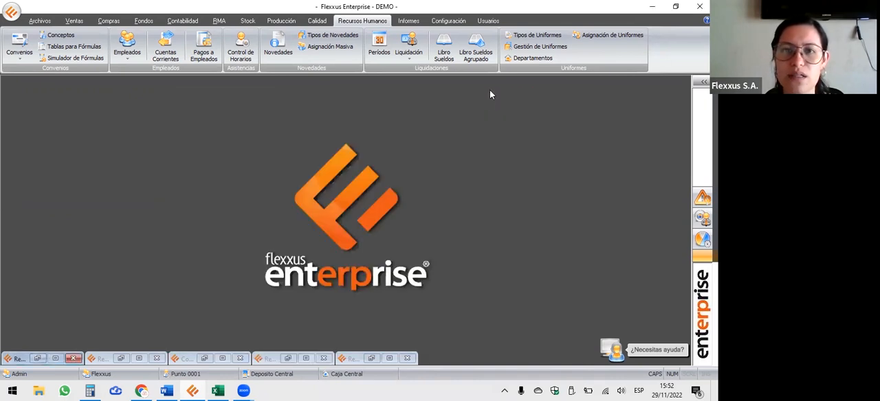
# Close the Convenios window and all the other minimized windows.
pyautogui.click(181, 21)
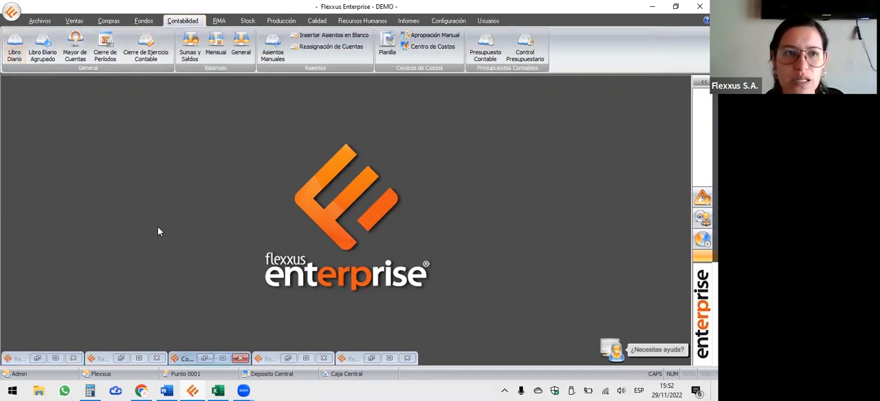
pyautogui.click(37, 358)
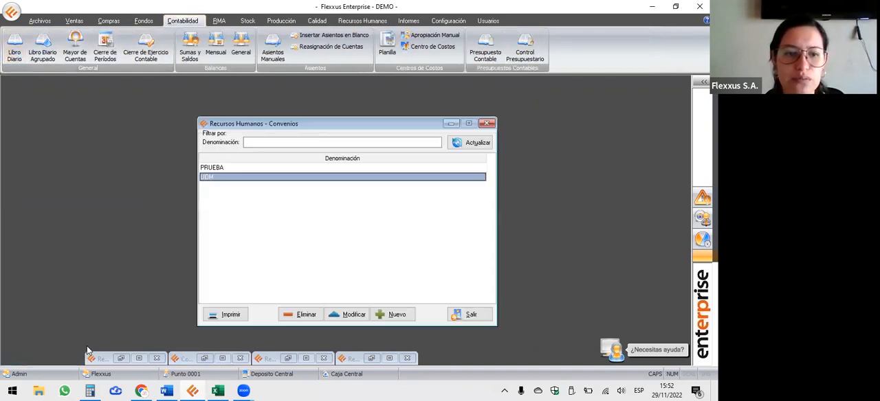
pyautogui.click(487, 123)
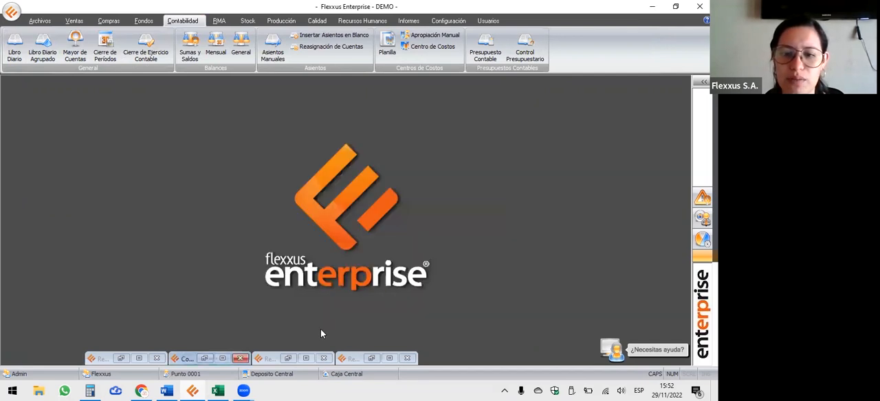
pyautogui.click(157, 359)
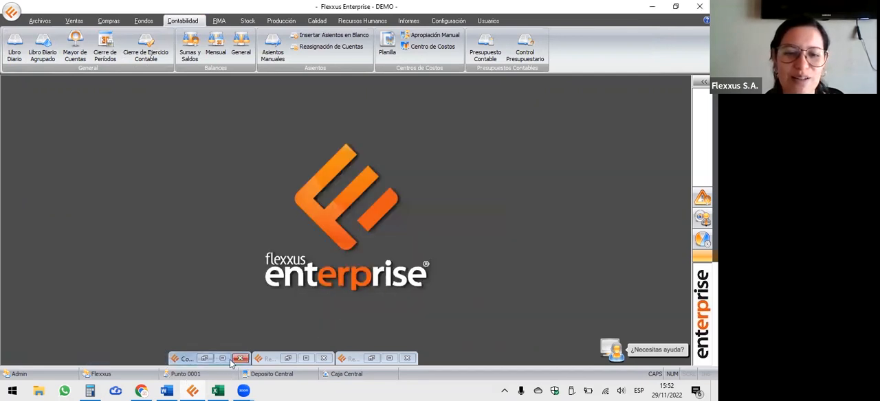
pyautogui.click(240, 358)
pyautogui.click(322, 358)
pyautogui.click(408, 358)
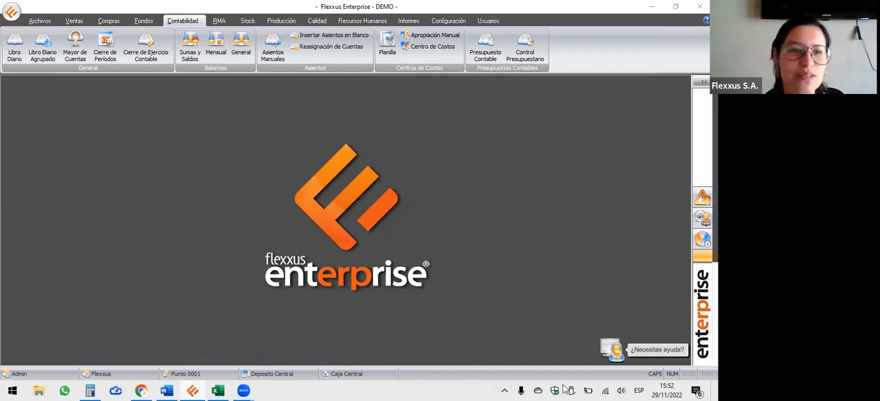
# Consult the Libro Diario entries from 29/11/2022 to 30/11/2022.
pyautogui.click(14, 48)
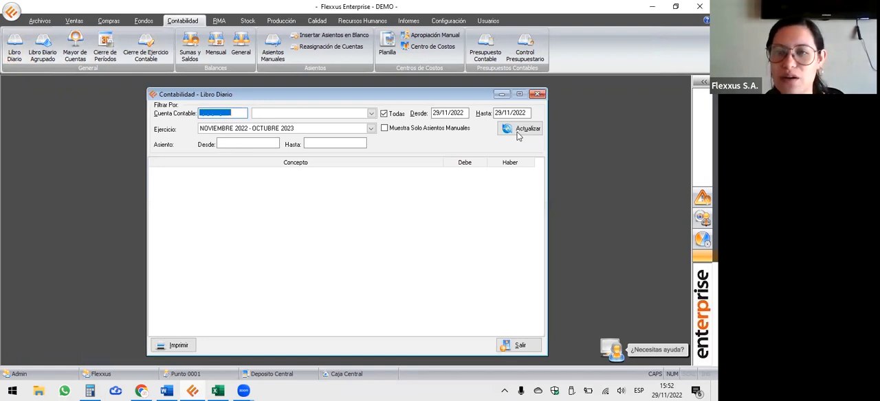
pyautogui.click(495, 114)
pyautogui.write('30/11/2022')
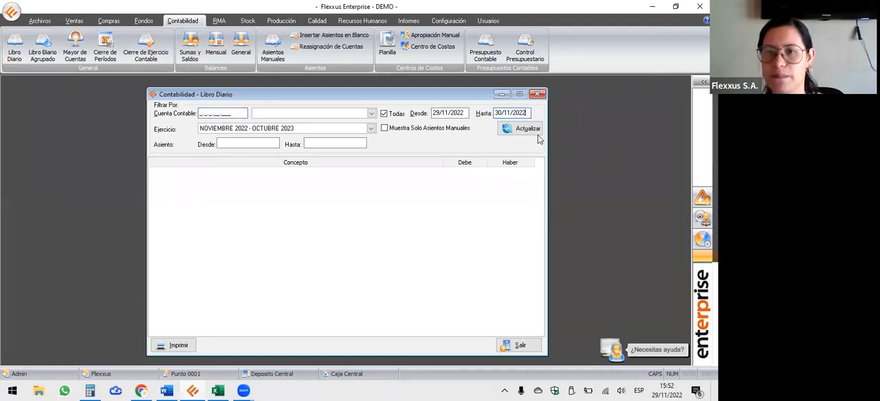
pyautogui.click(535, 130)
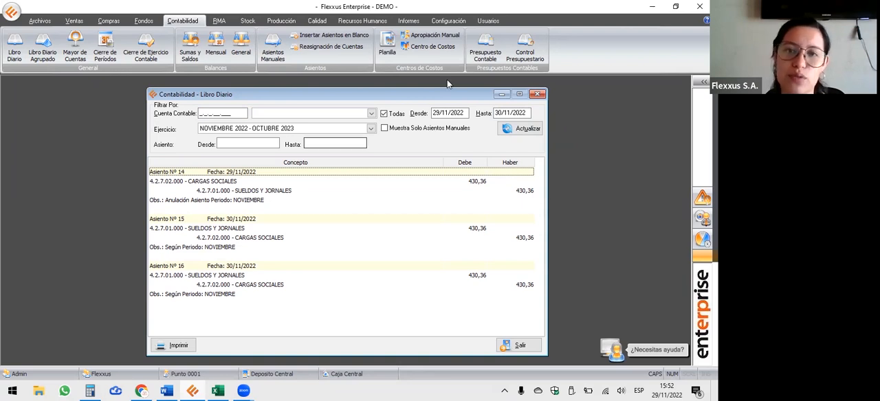
# Minimize Libro Diario and consult the Planilla de Centros de Costo for fiscal year NOVIEMBRE 2022 - OCTUBRE 2023.
pyautogui.click(502, 93)
pyautogui.click(387, 55)
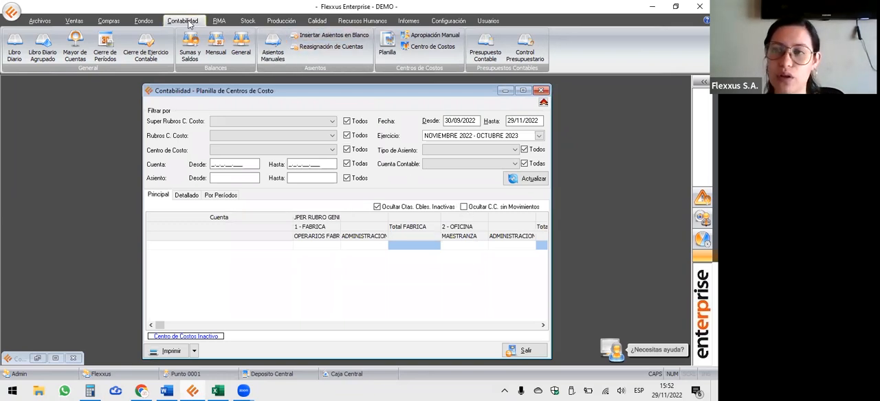
pyautogui.click(526, 179)
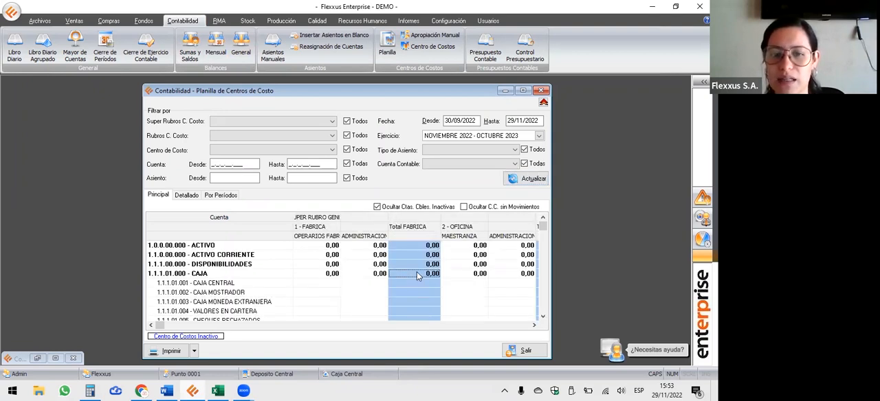
# Locate the 4.2.7.00.000 - SUELDOS Y JORNALES account group in the cost centre sheet.
pyautogui.scroll(-10, 417, 273)
pyautogui.scroll(-3, 420, 279)
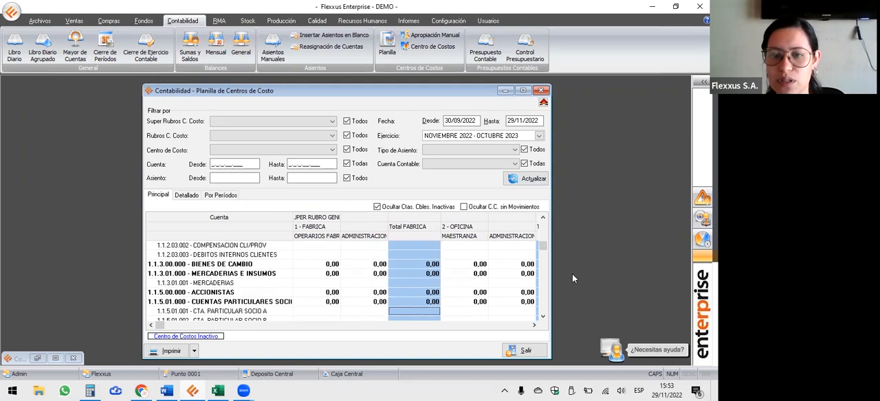
pyautogui.moveTo(544, 248); pyautogui.dragTo(544, 301)
pyautogui.scroll(-3, 433, 276)
pyautogui.scroll(-12, 437, 280)
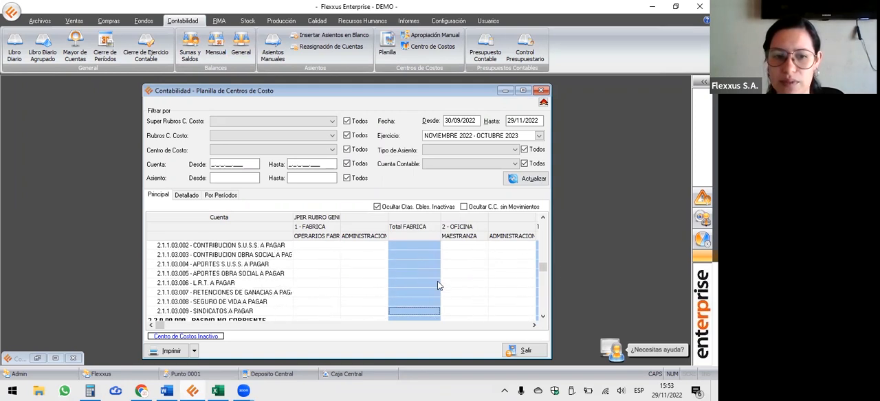
pyautogui.scroll(-12, 463, 300)
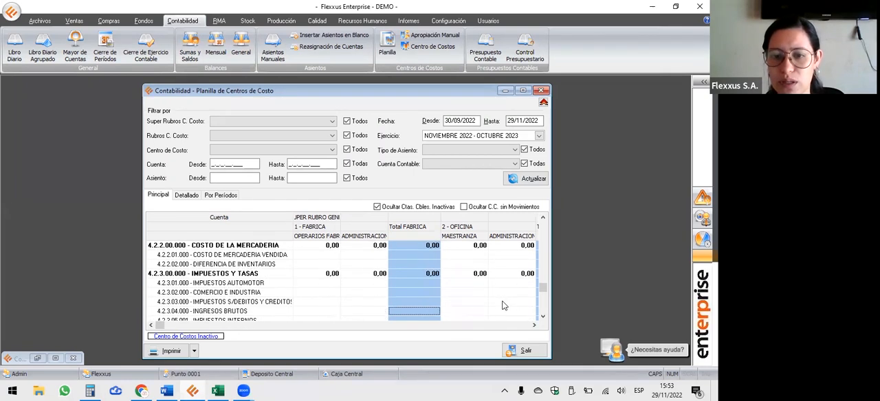
pyautogui.scroll(-9, 501, 305)
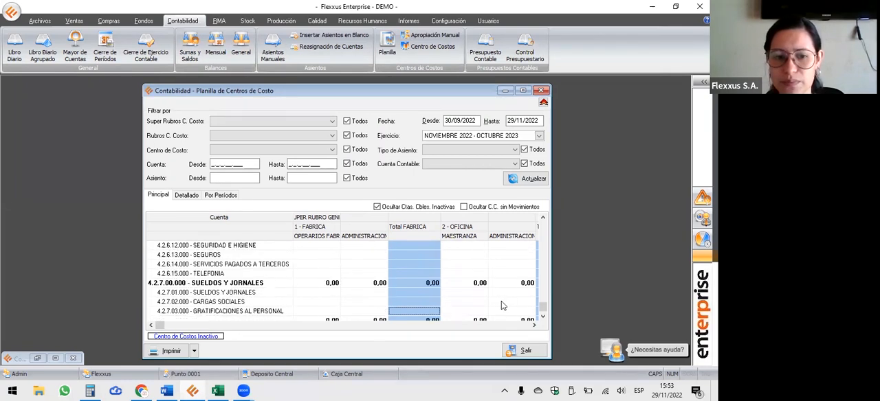
# Examine the SUELDOS Y JORNALES amounts across the FABRICA and OFICINA cost centres and the total columns.
pyautogui.click(535, 326)
pyautogui.click(536, 326)
pyautogui.click(536, 326)
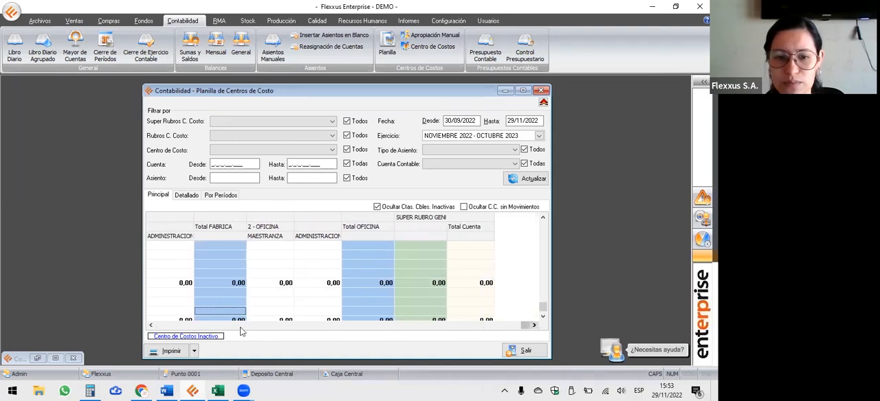
pyautogui.click(152, 326)
pyautogui.click(152, 325)
pyautogui.click(346, 295)
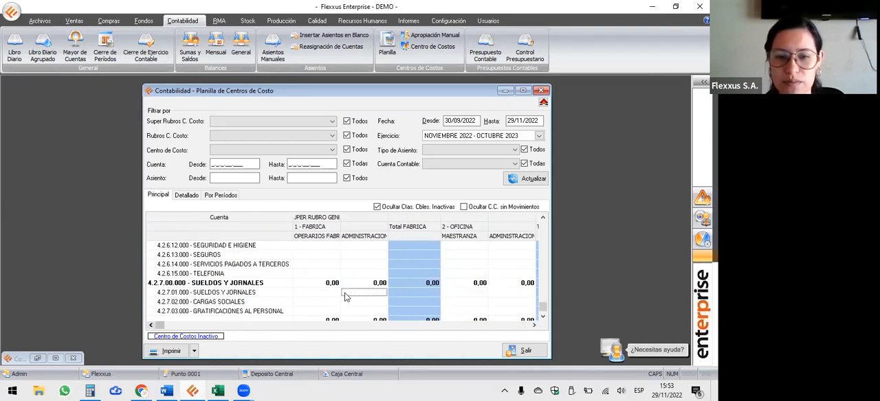
pyautogui.scroll(-3, 346, 294)
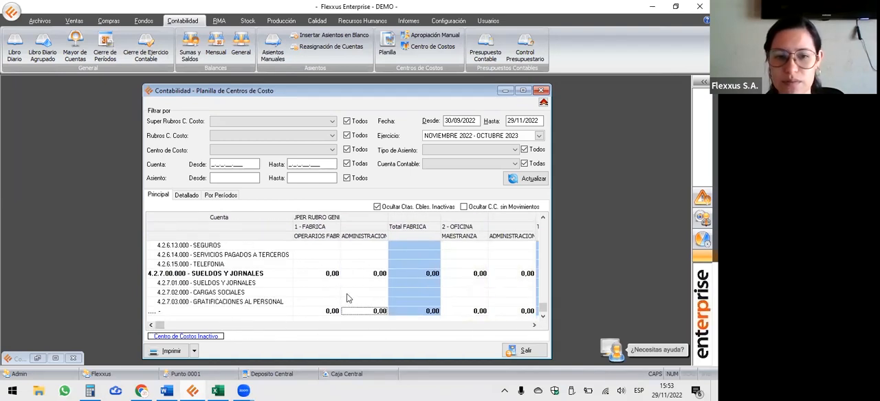
pyautogui.click(396, 278)
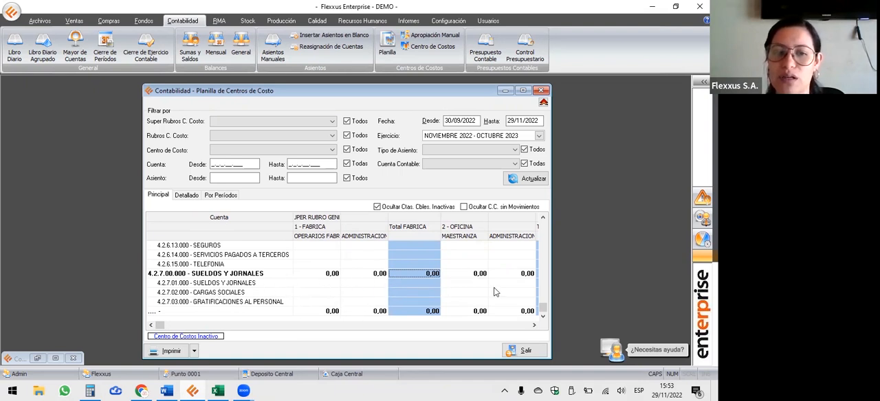
pyautogui.click(534, 326)
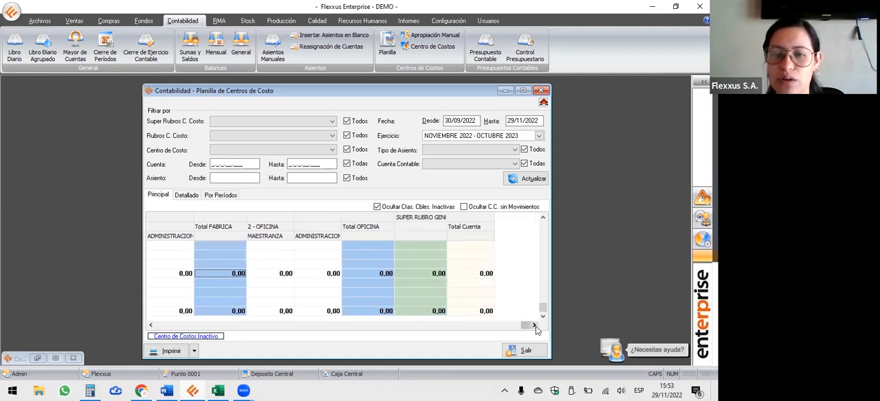
pyautogui.click(151, 325)
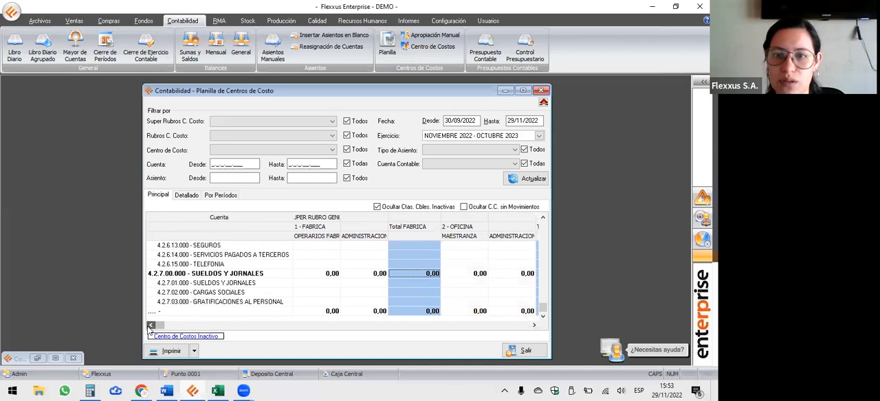
# Set the end date of the cost centre sheet to 30/11/2022 and refresh the data.
pyautogui.moveTo(510, 122); pyautogui.dragTo(568, 123)
pyautogui.press('BackSpace')
pyautogui.write('30/11')
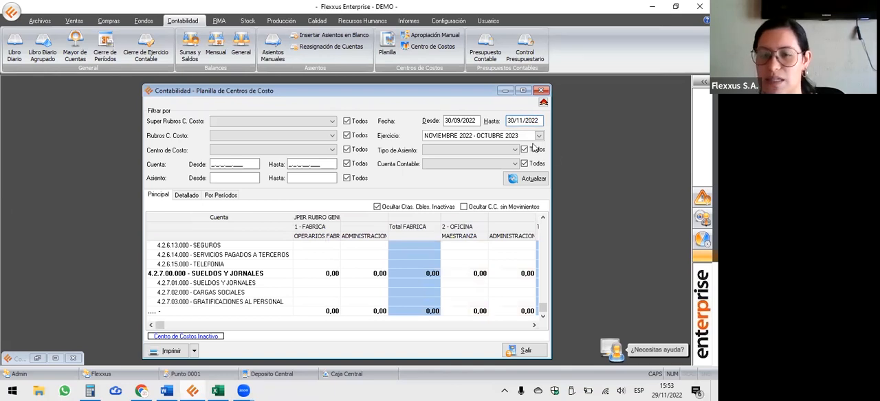
pyautogui.click(526, 178)
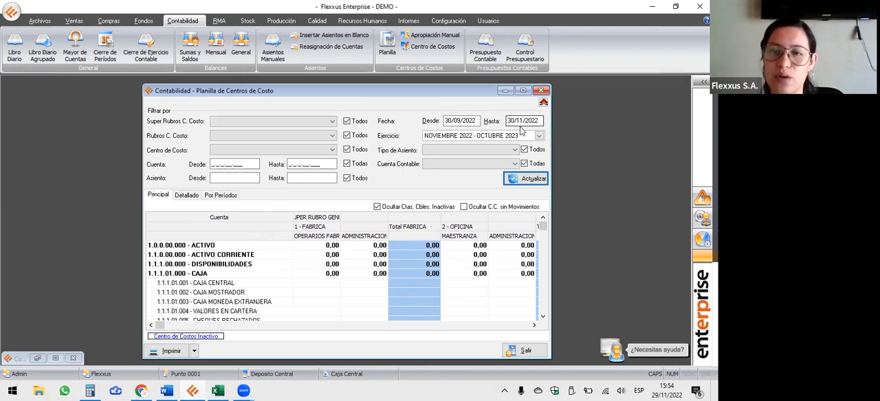
# Review the SUELDOS Y JORNALES accounts in the refreshed sheet, including the FABRICA, OFICINA and overall total columns.
pyautogui.click(426, 282)
pyautogui.scroll(-8, 425, 284)
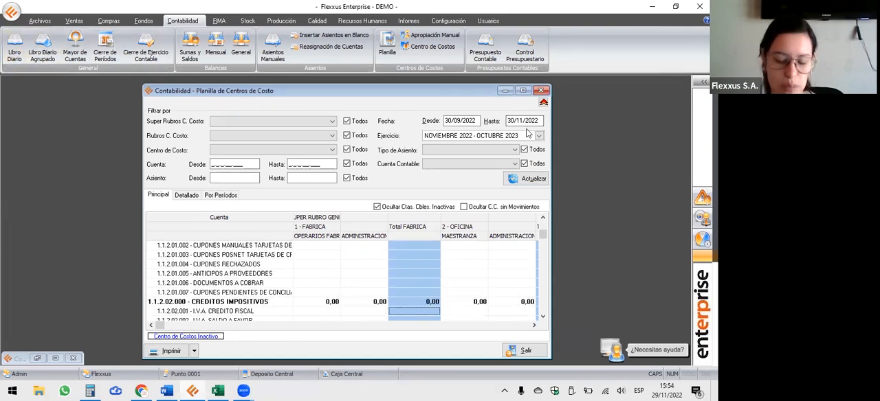
pyautogui.scroll(-6, 430, 254)
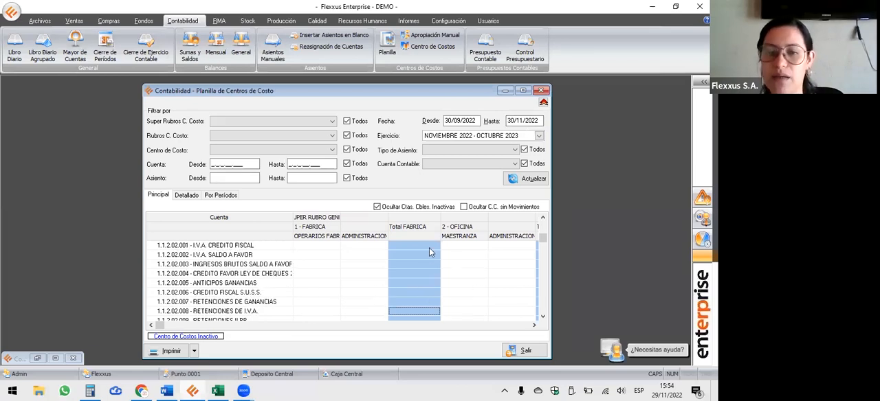
pyautogui.scroll(-15, 433, 262)
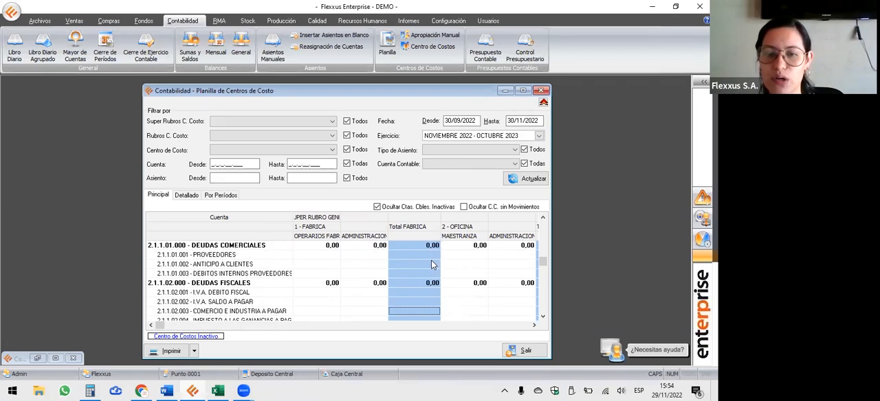
pyautogui.scroll(-15, 432, 264)
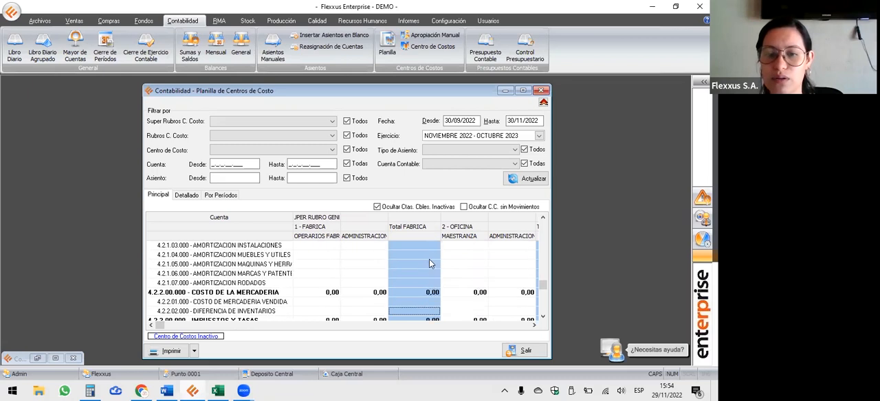
pyautogui.scroll(-15, 428, 262)
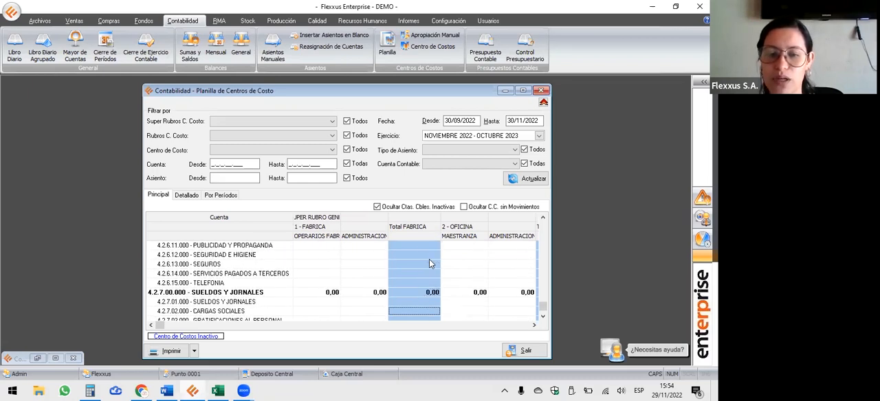
pyautogui.click(534, 326)
pyautogui.click(534, 327)
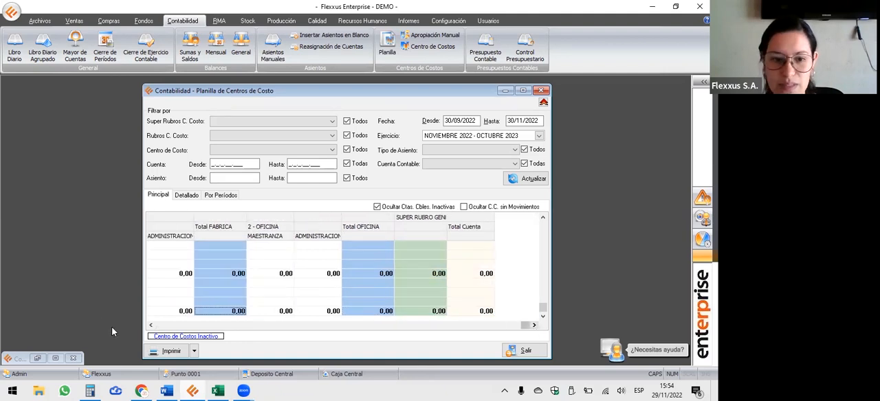
pyautogui.click(151, 325)
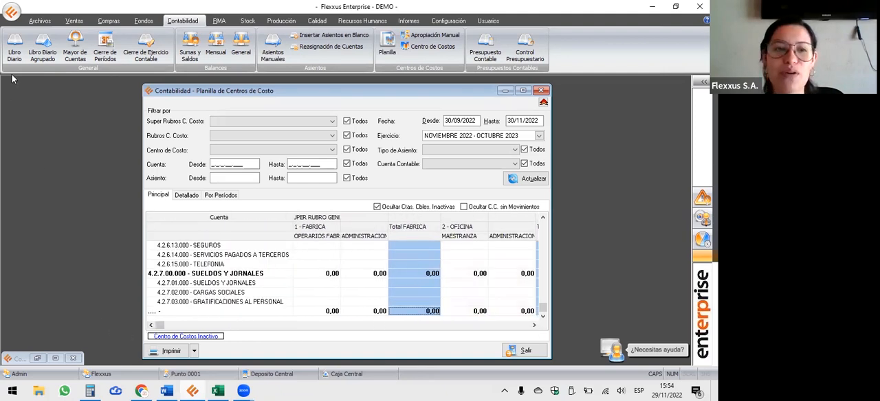
# Restore Libro Diario to view its entries again, and close it together with Planilla de Centros de Costo.
pyautogui.click(14, 50)
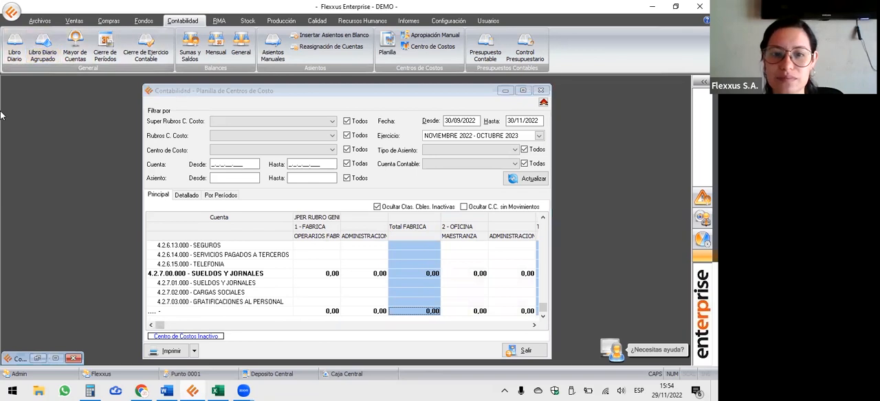
pyautogui.click(39, 359)
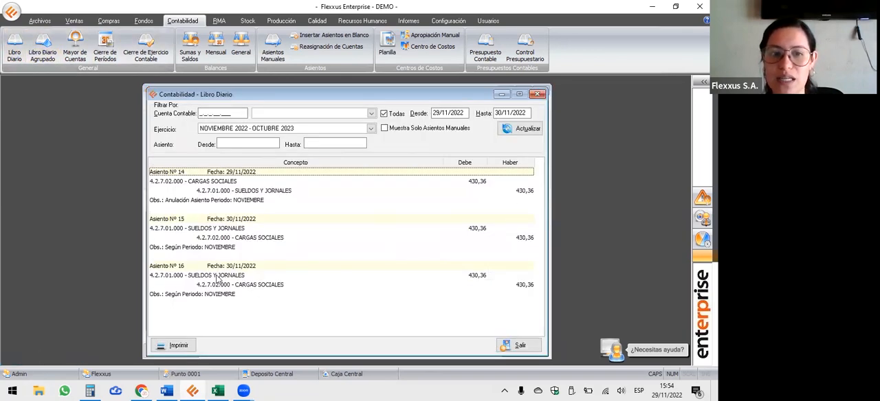
pyautogui.click(538, 94)
pyautogui.click(541, 92)
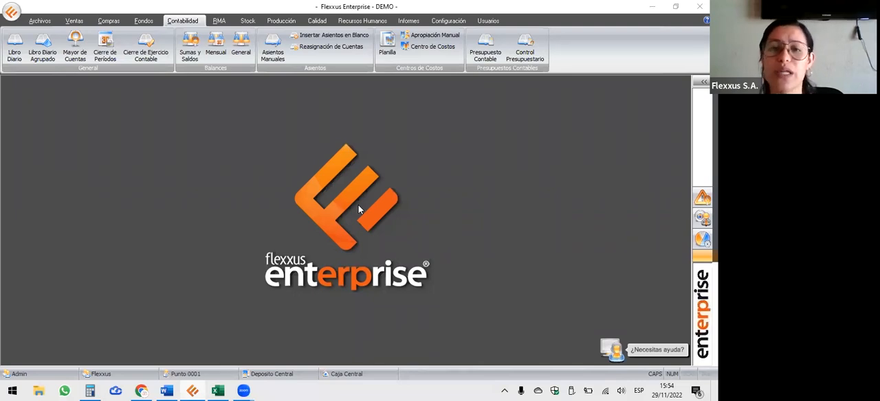
# Go back to the Recursos Humanos functions.
pyautogui.click(362, 20)
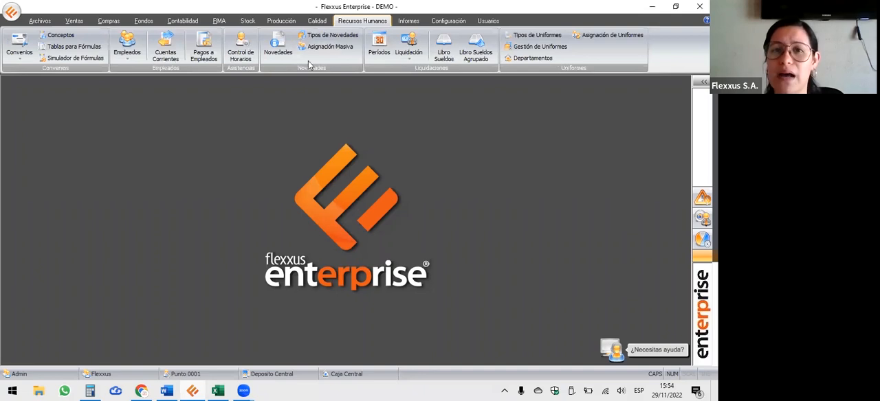
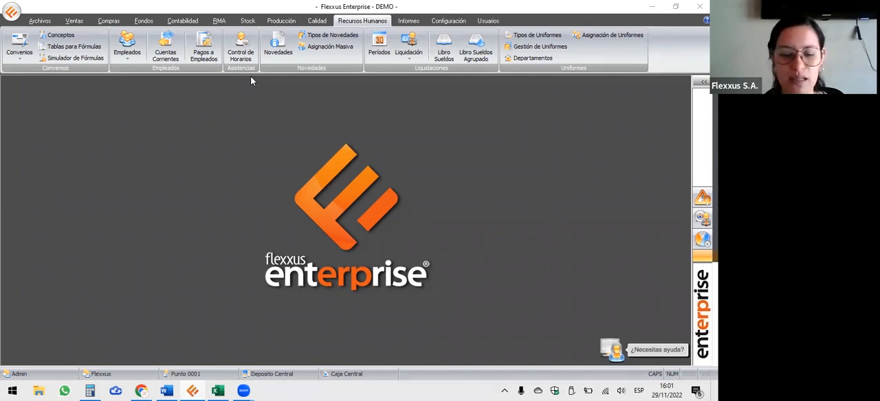
# Start a new payroll concept from the Conceptos list and bring up the formula editor for its Fórmula de Cálculo.
pyautogui.press('capslock')
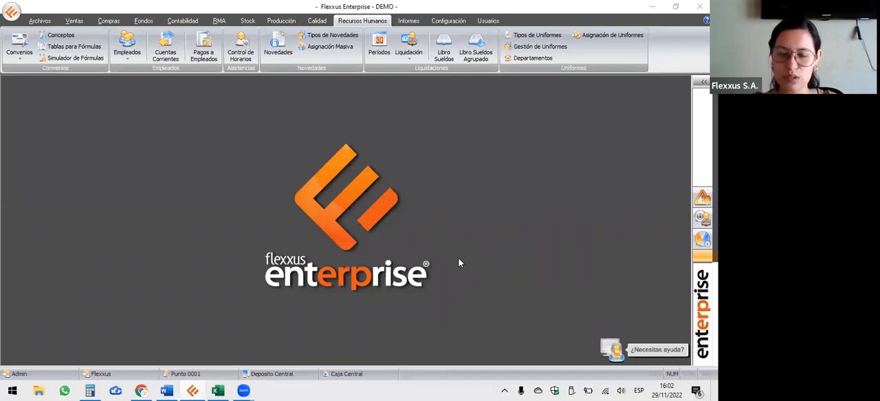
pyautogui.click(61, 35)
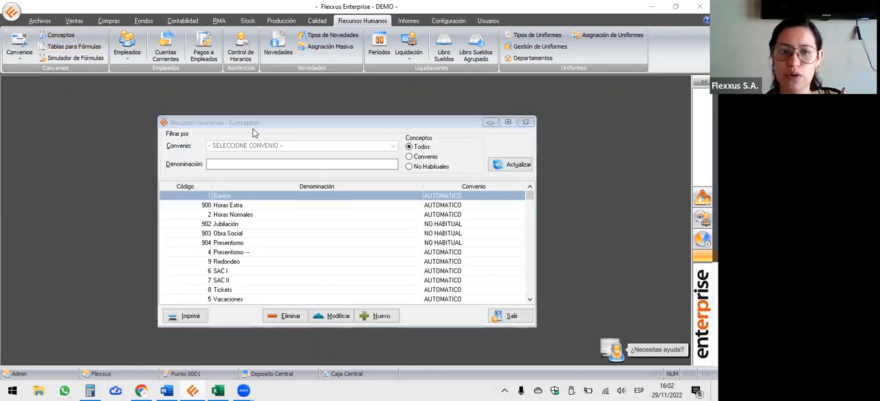
pyautogui.click(384, 317)
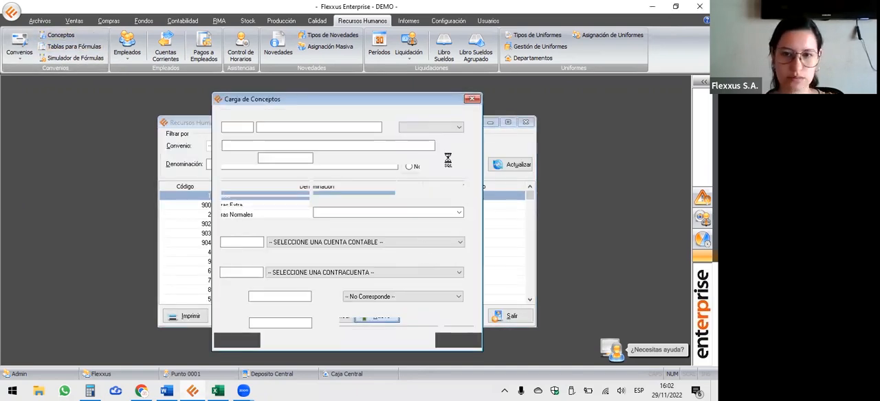
pyautogui.click(456, 148)
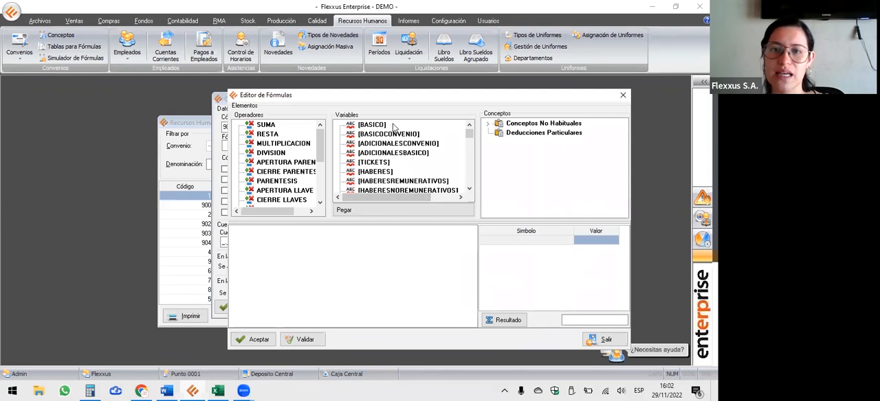
# Examine the available formula variables from [BASICO] through [BASICOCATEGORIA] to [REDONDEO], and close the editor and the concept windows without saving.
pyautogui.click(380, 127)
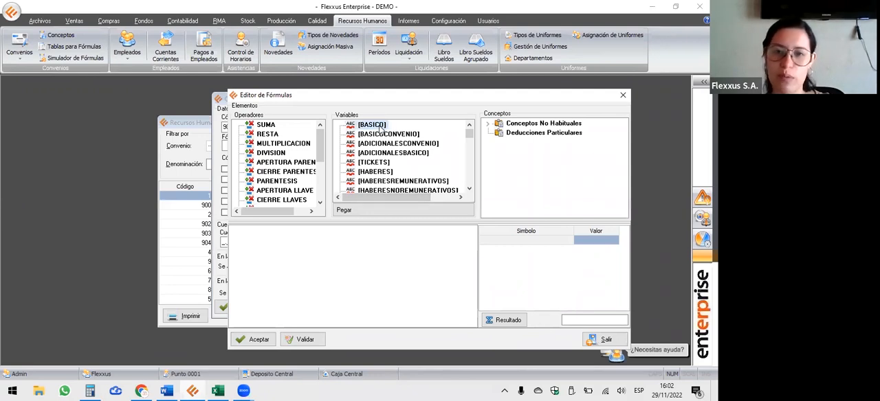
pyautogui.scroll(-5, 384, 165)
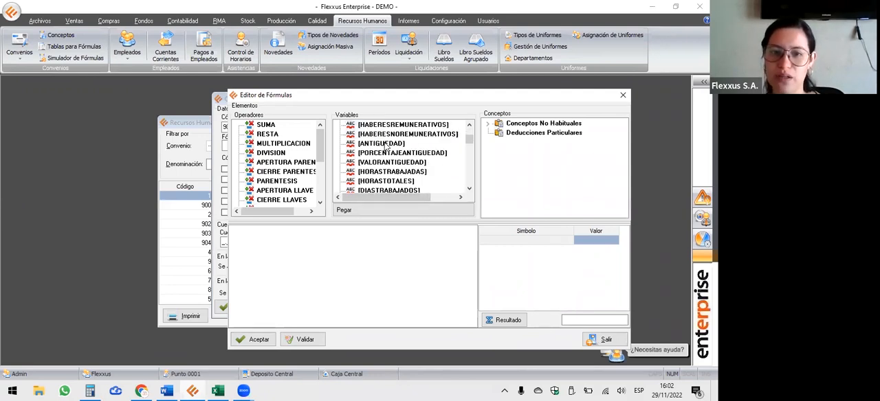
pyautogui.click(388, 181)
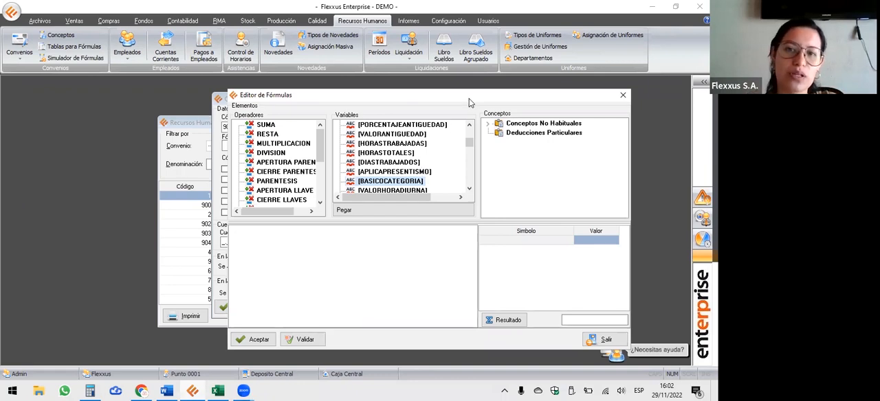
pyautogui.moveTo(467, 100); pyautogui.dragTo(441, 90)
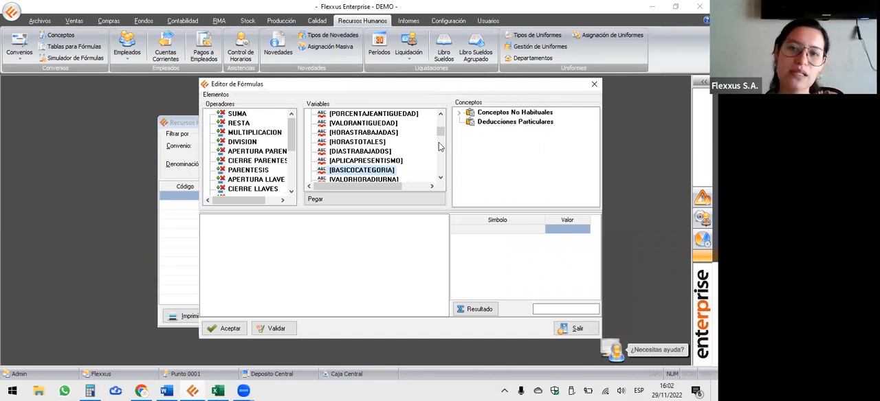
pyautogui.scroll(-2, 376, 176)
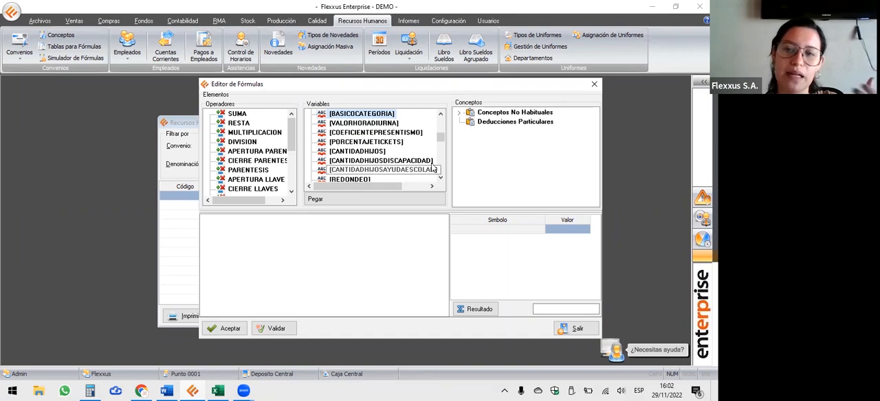
pyautogui.moveTo(502, 87); pyautogui.dragTo(422, 102)
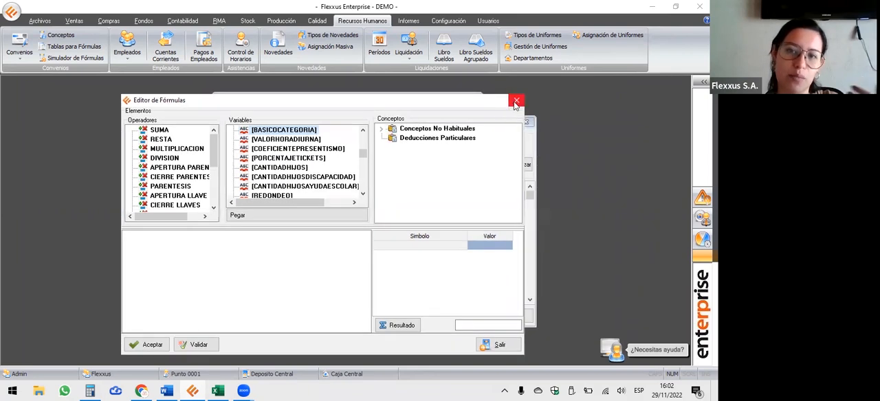
pyautogui.click(516, 101)
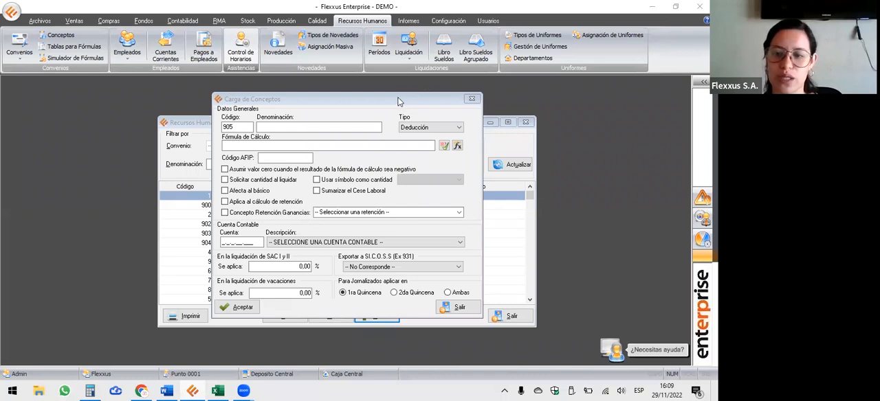
pyautogui.click(473, 101)
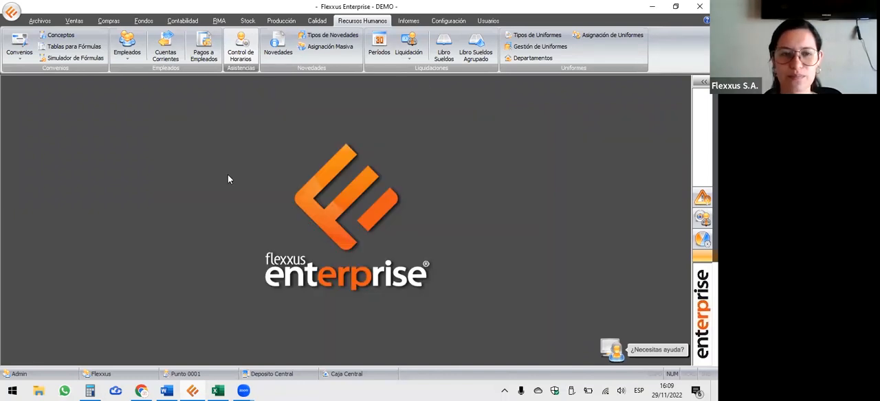